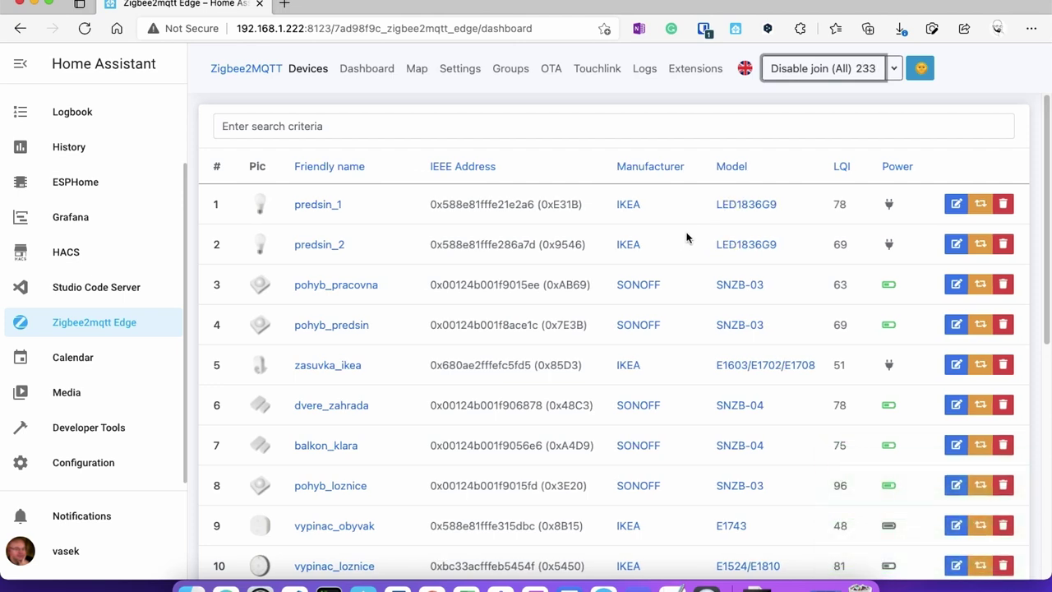
Step: Stop permitting new Zigbee devices to join, and rename the new SNZB-03 sensor "New motion sensor", updating its Home Assistant entity ID
click(814, 69)
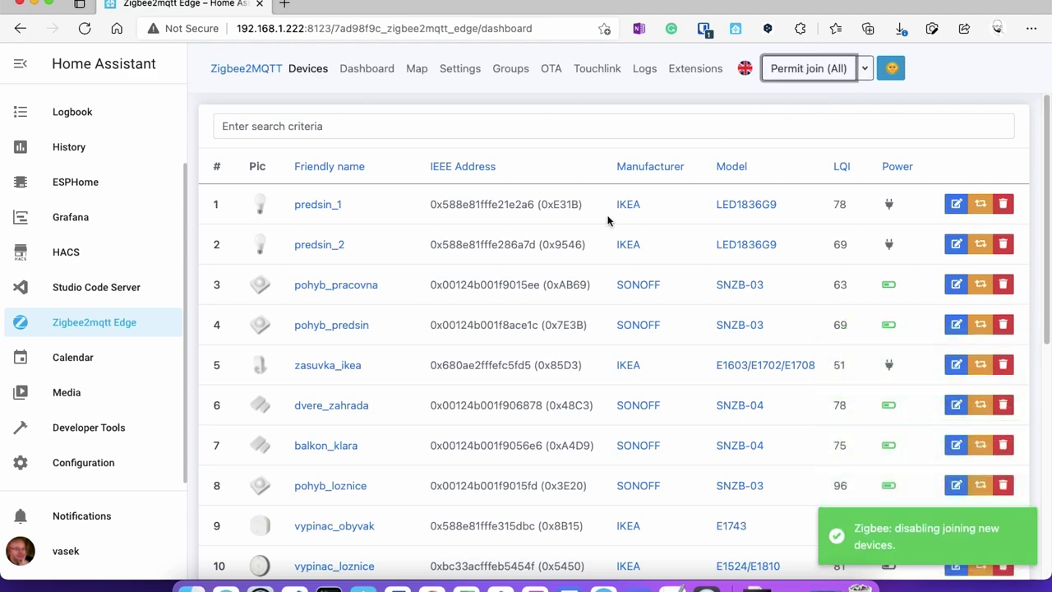
scroll(606, 220, down, 5)
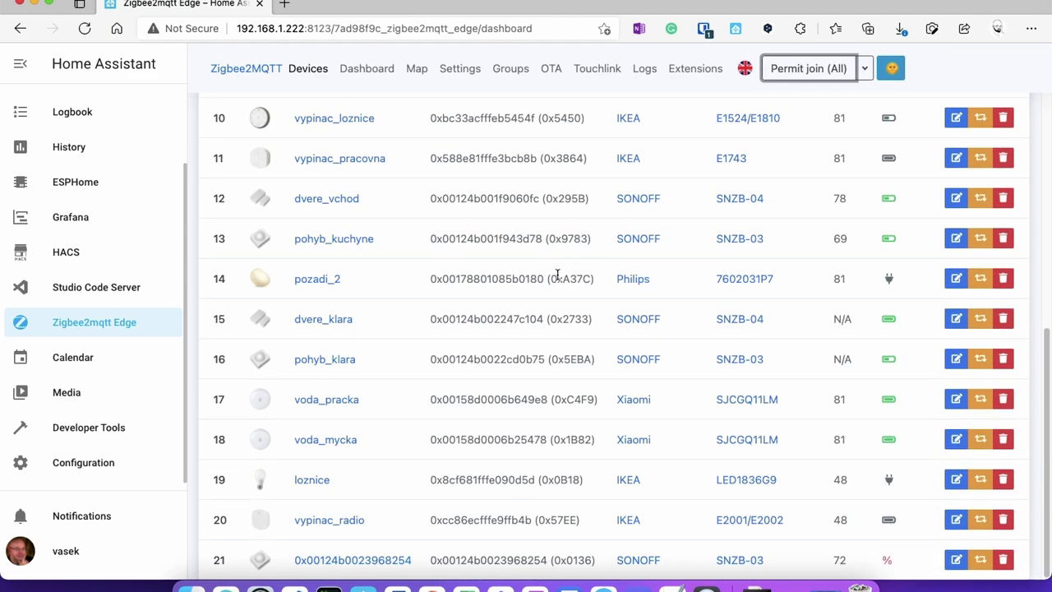
click(366, 560)
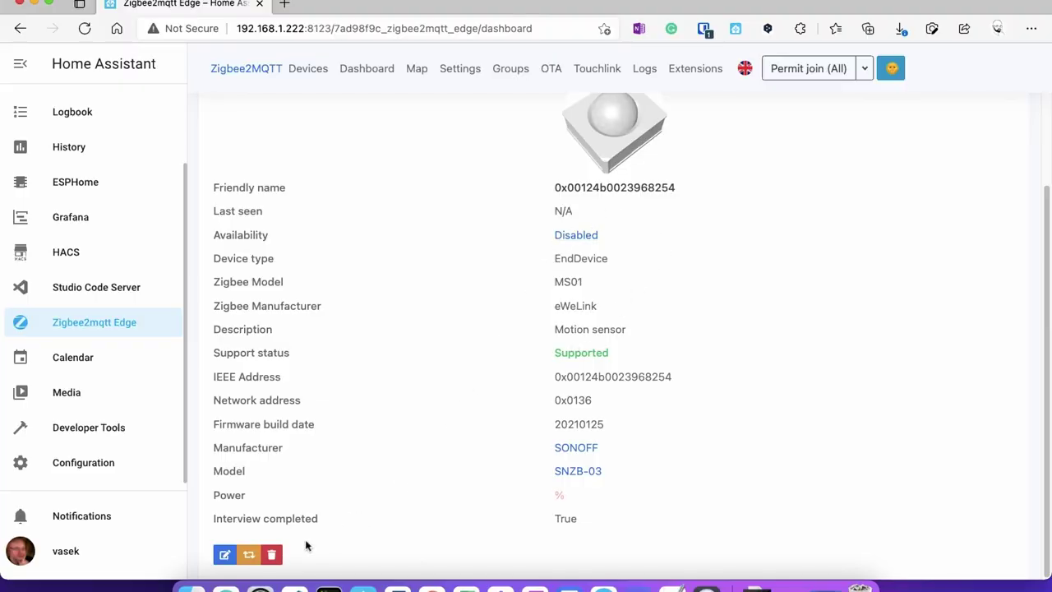
click(222, 556)
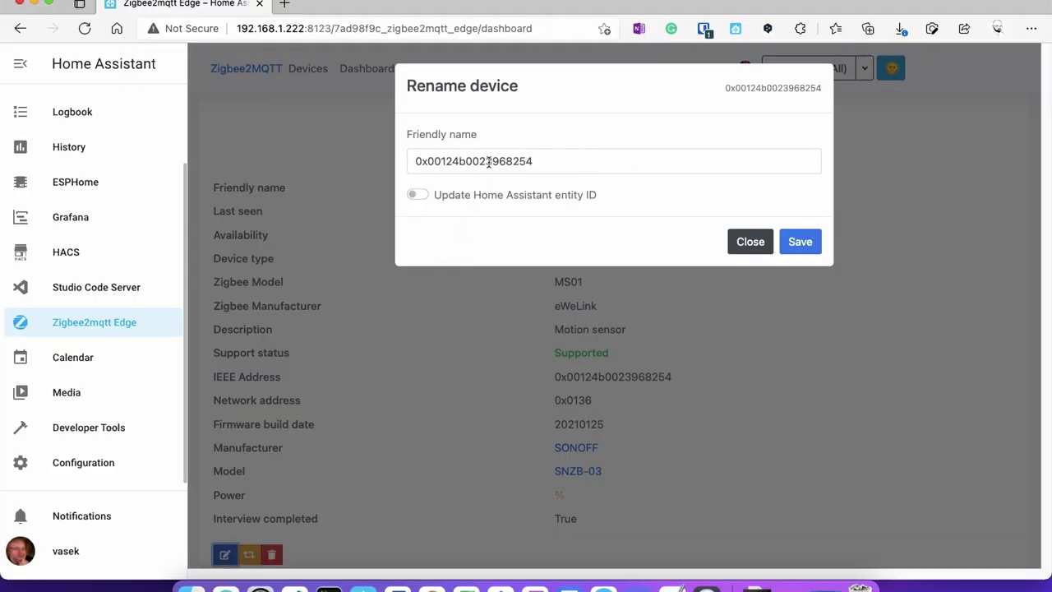
drag(542, 161, 352, 168)
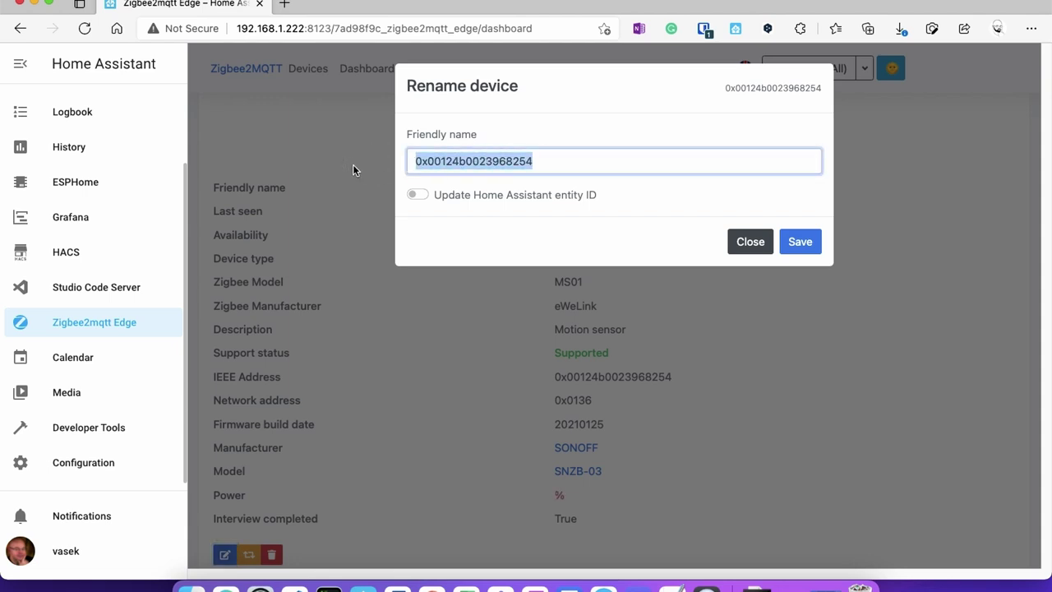
text(New motion sensor)
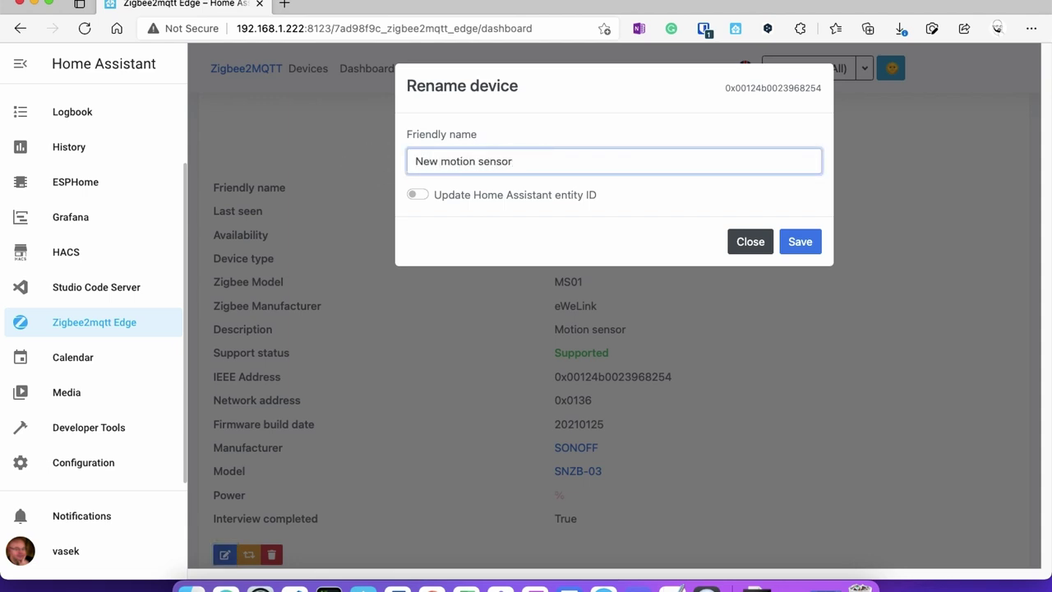
click(419, 196)
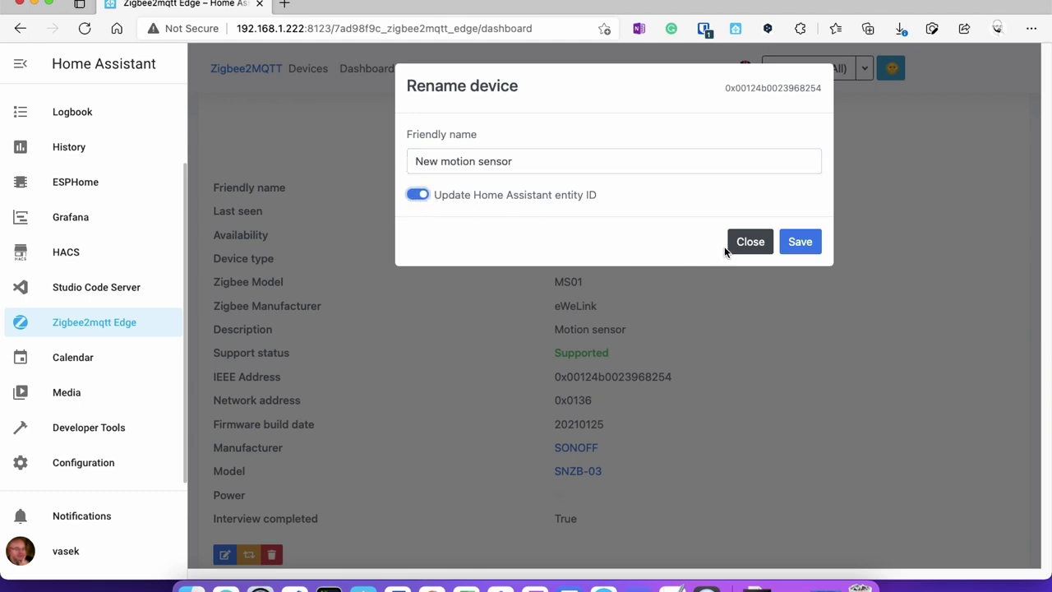
click(799, 241)
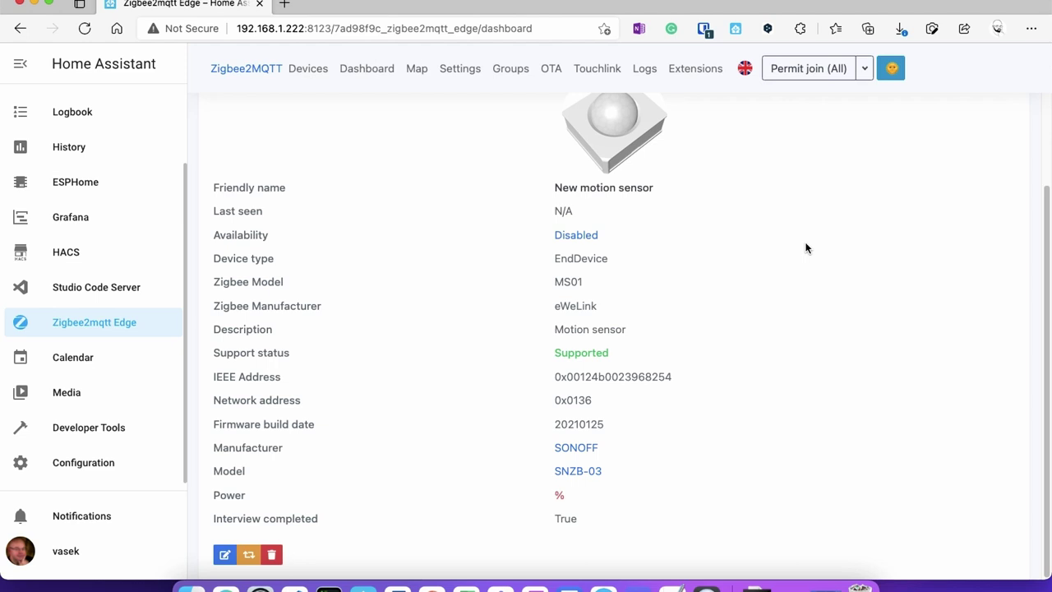
Step: Find the new motion sensor among the devices of the MQTT integration and open its device page
click(81, 465)
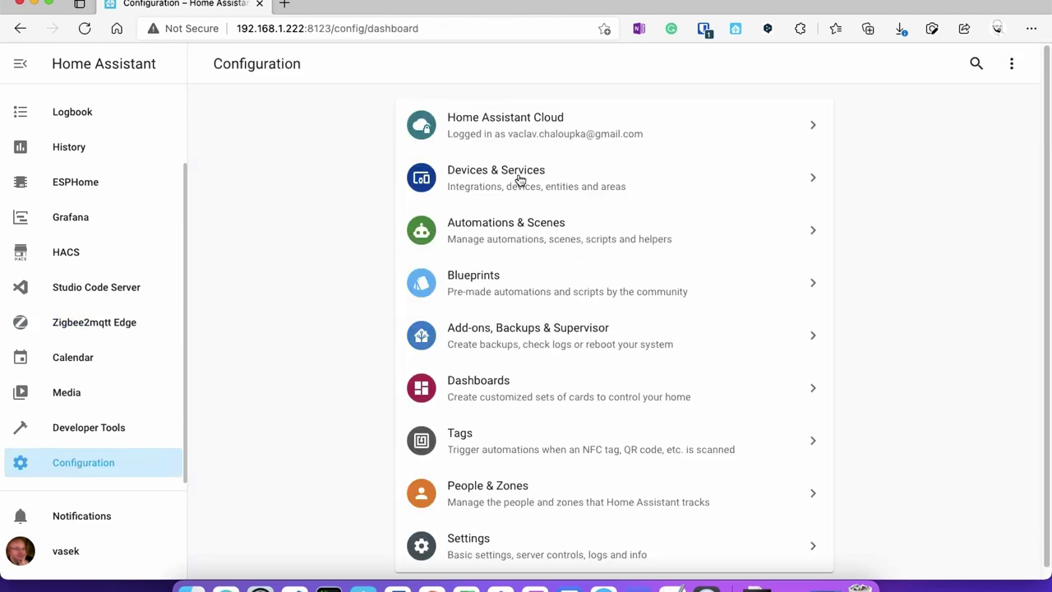
click(519, 179)
click(303, 107)
text(mq)
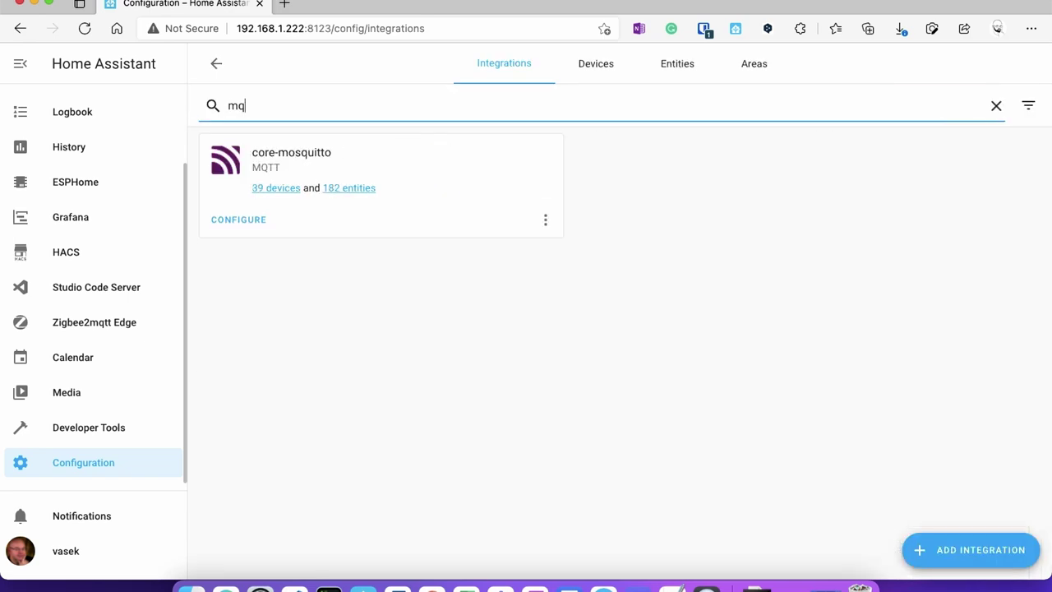
click(279, 188)
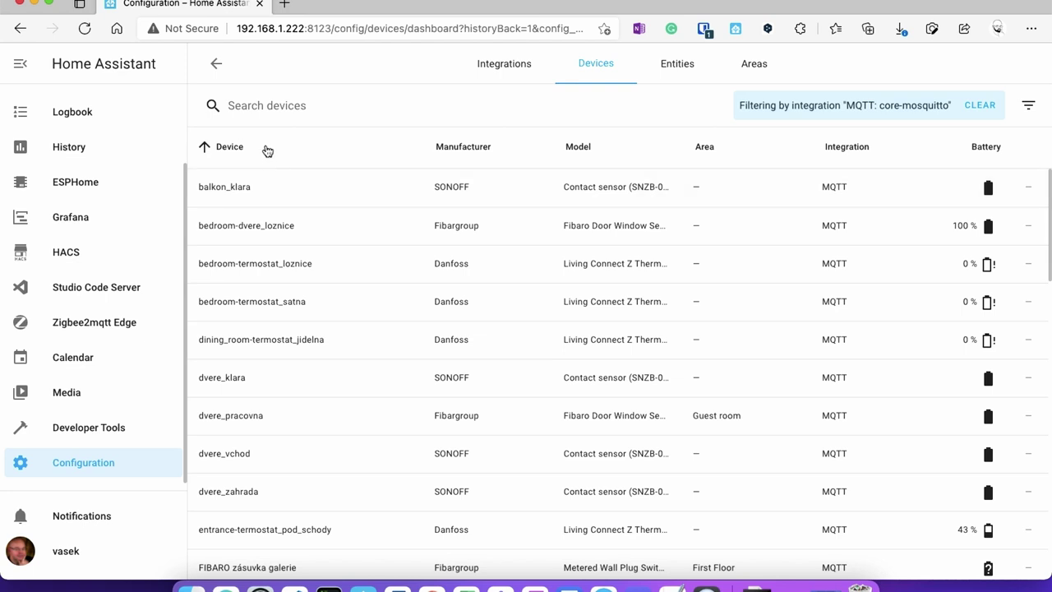
click(256, 108)
text(new)
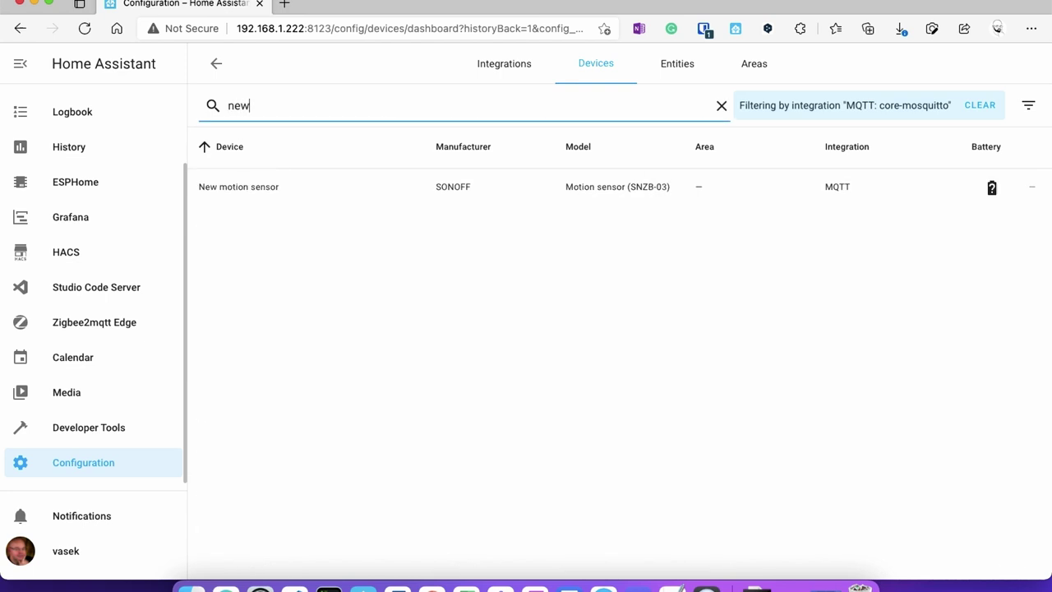
click(242, 189)
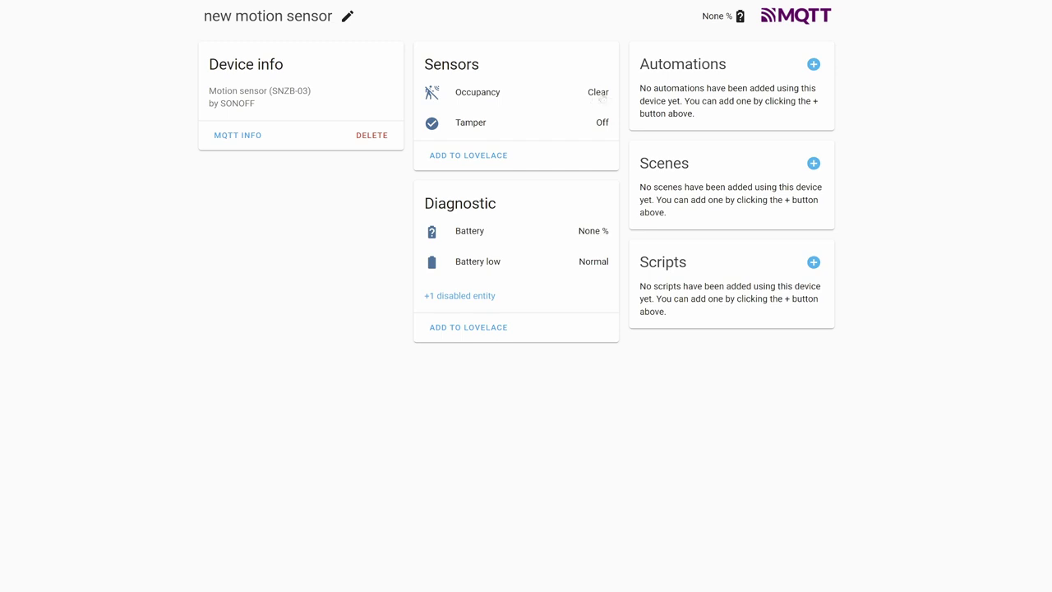
Step: Add the sensor's suggested Occupancy and Tamper card to the Světla view of the Default dashboard, and open that dashboard
click(478, 157)
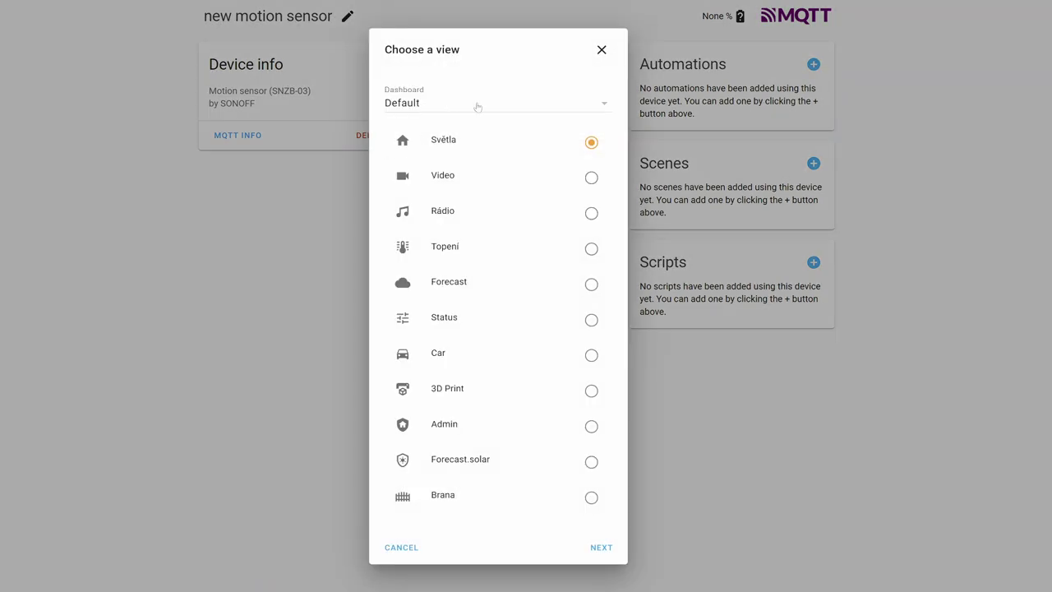
click(601, 547)
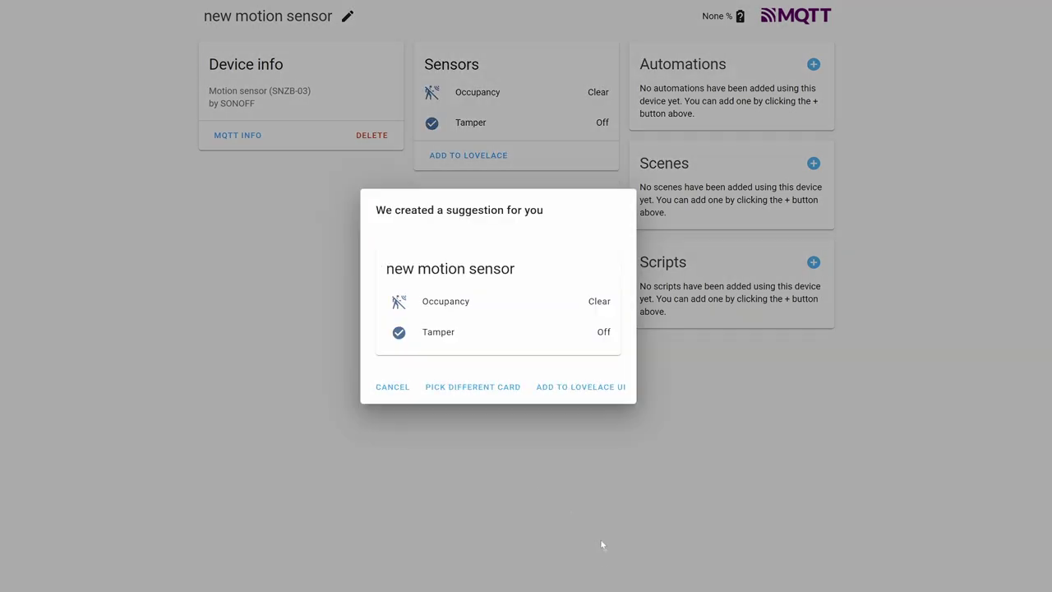
click(594, 388)
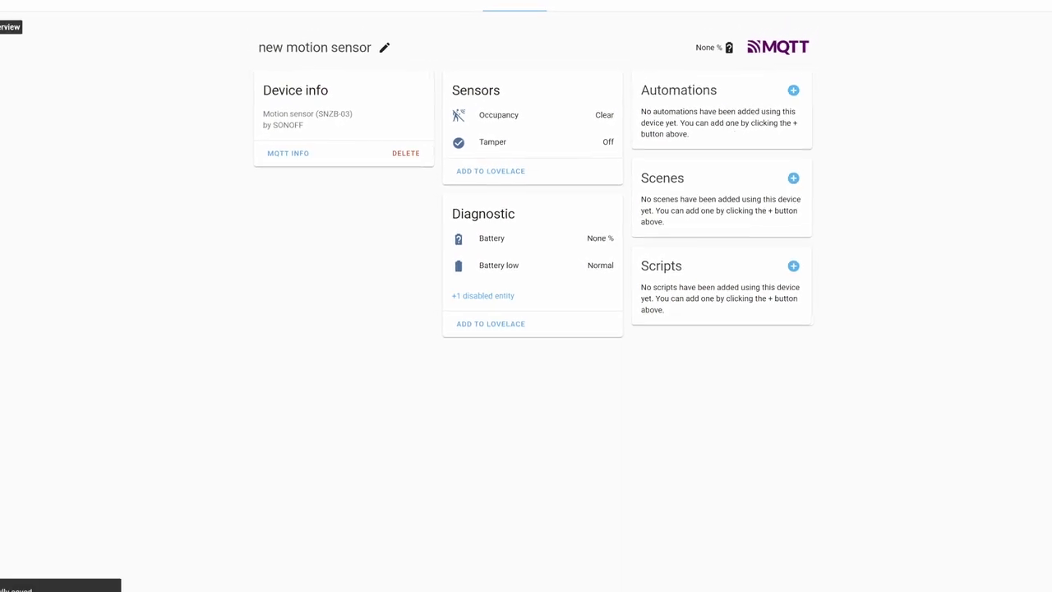
click(15, 44)
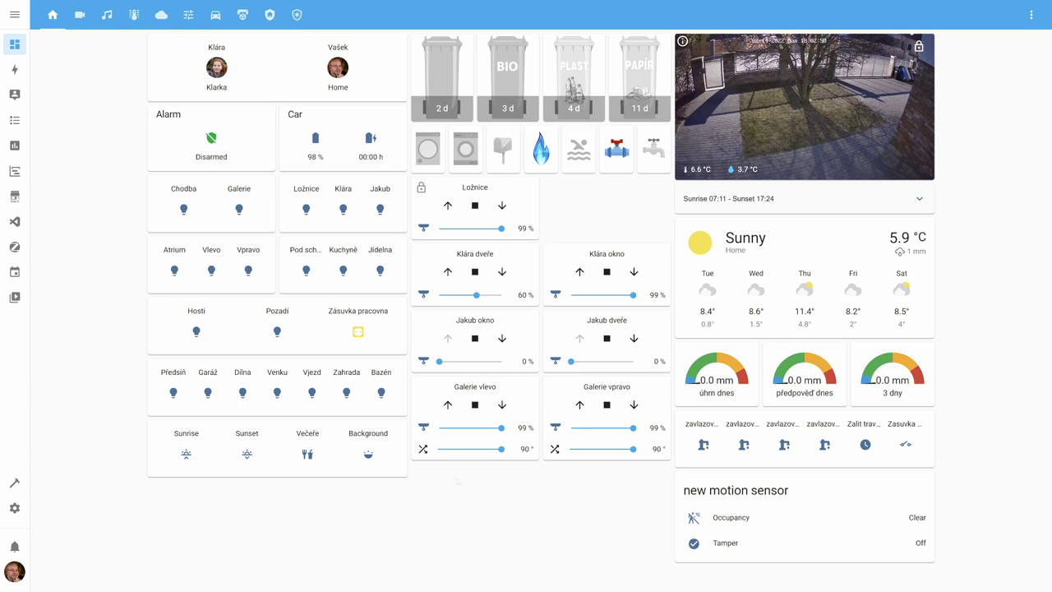
Step: Sort the blueprints by file name and create an automation from the Motion-activated Light blueprint
click(14, 508)
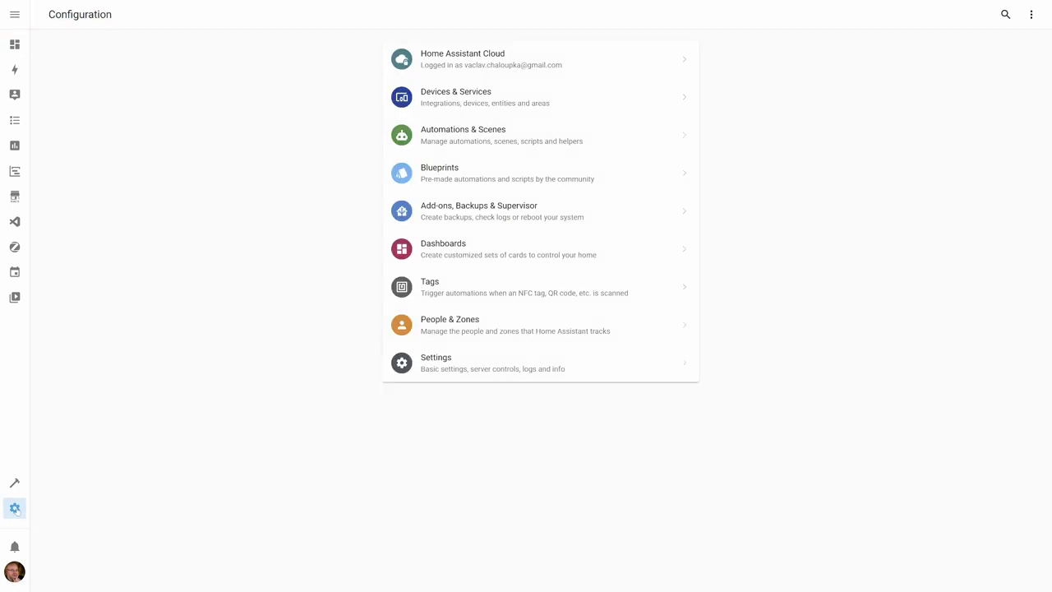
click(489, 173)
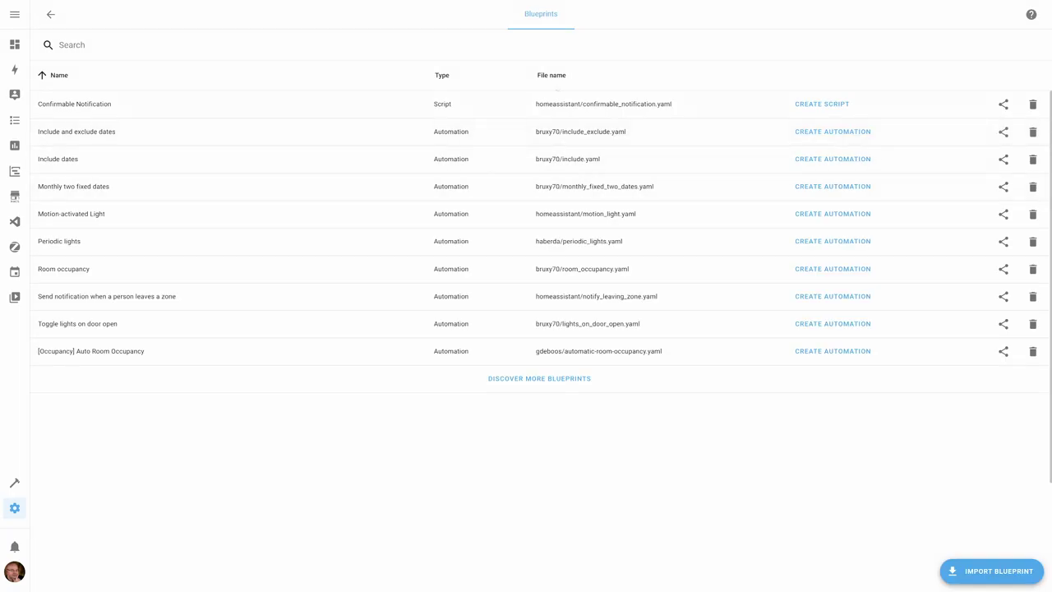
click(559, 75)
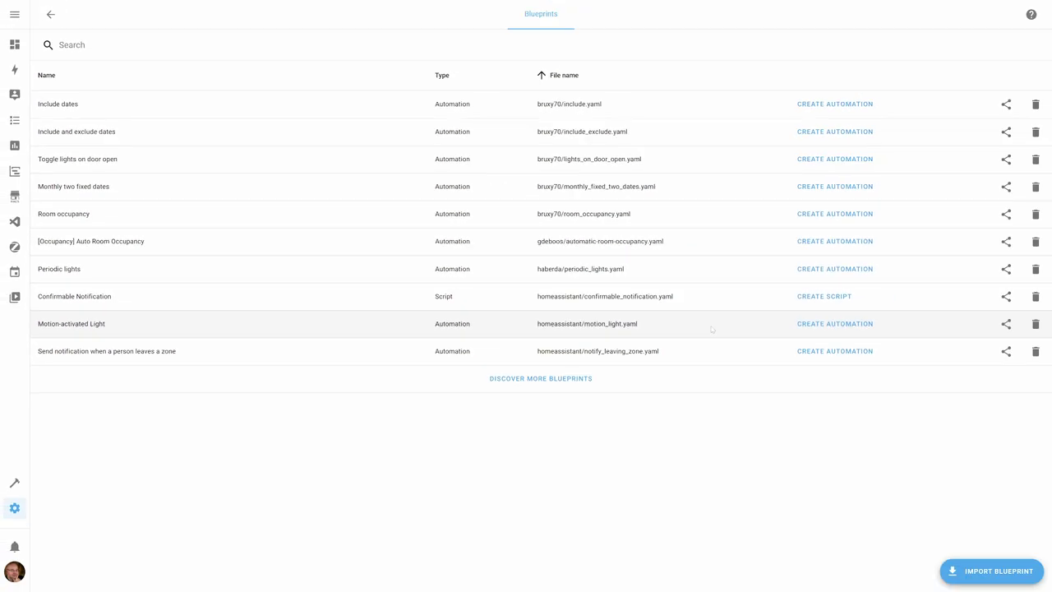
click(835, 323)
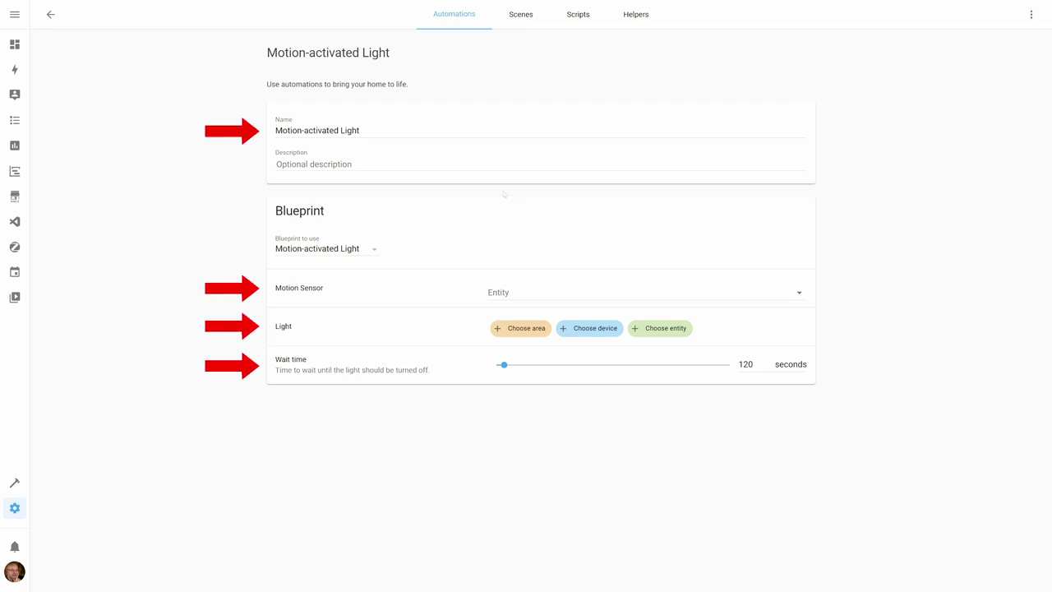
Step: Name the automation "Guest Rom Motion-activated Light"
click(540, 130)
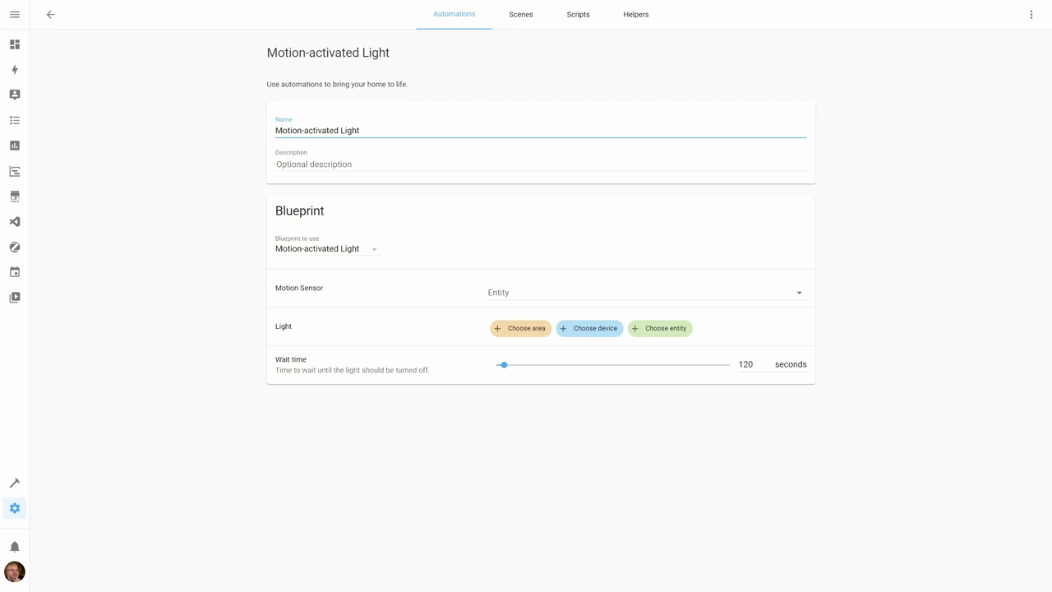
text(Guest )
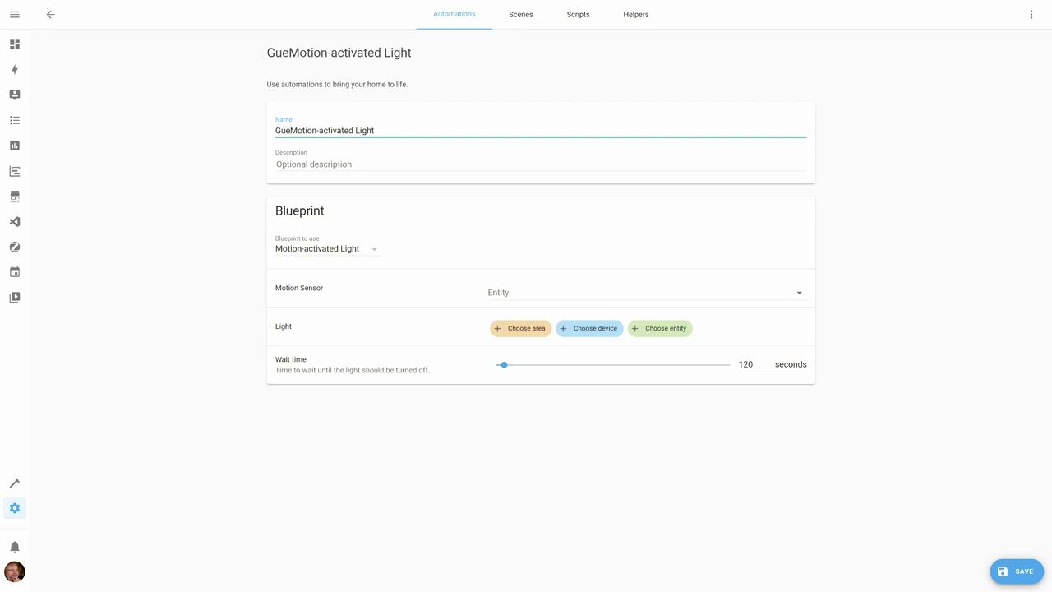
text(Rom)
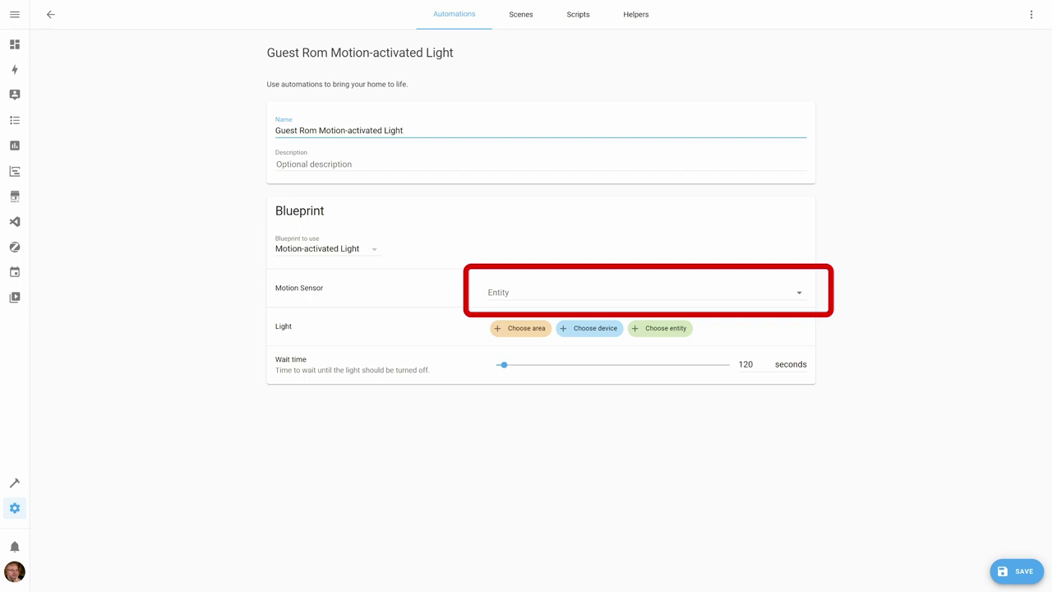
Step: Assign binary_sensor.new_motion_sensor_occupancy as the automation's motion sensor and the Hosti entity as its light
click(575, 292)
text(new)
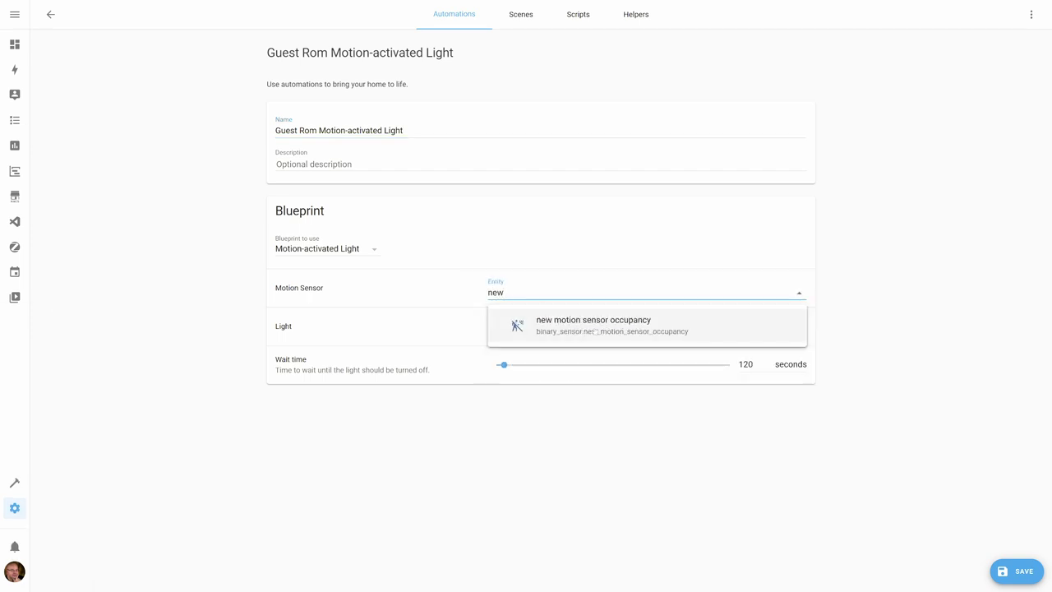
click(641, 327)
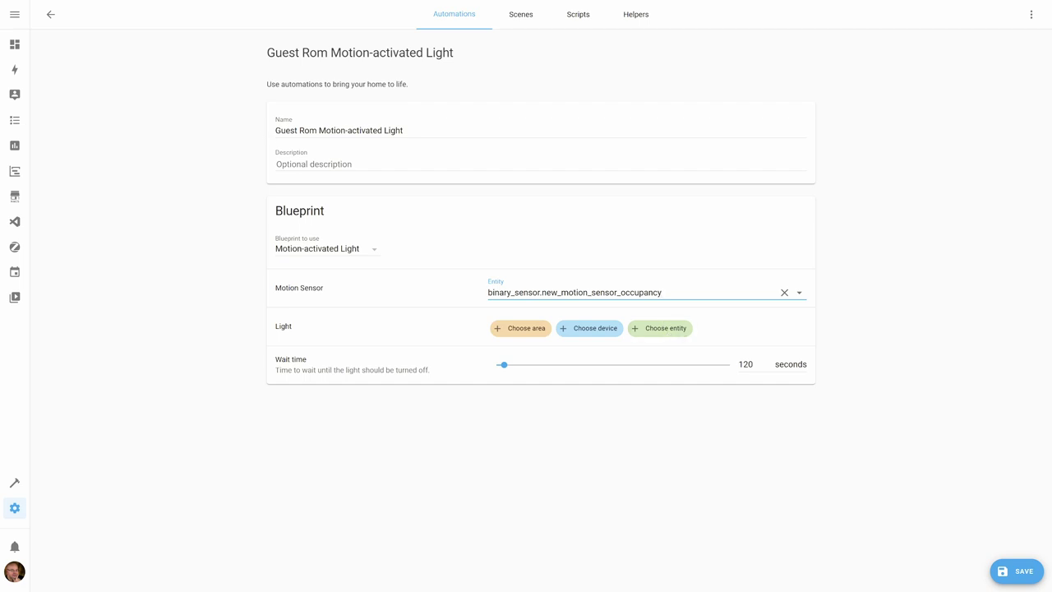
click(665, 328)
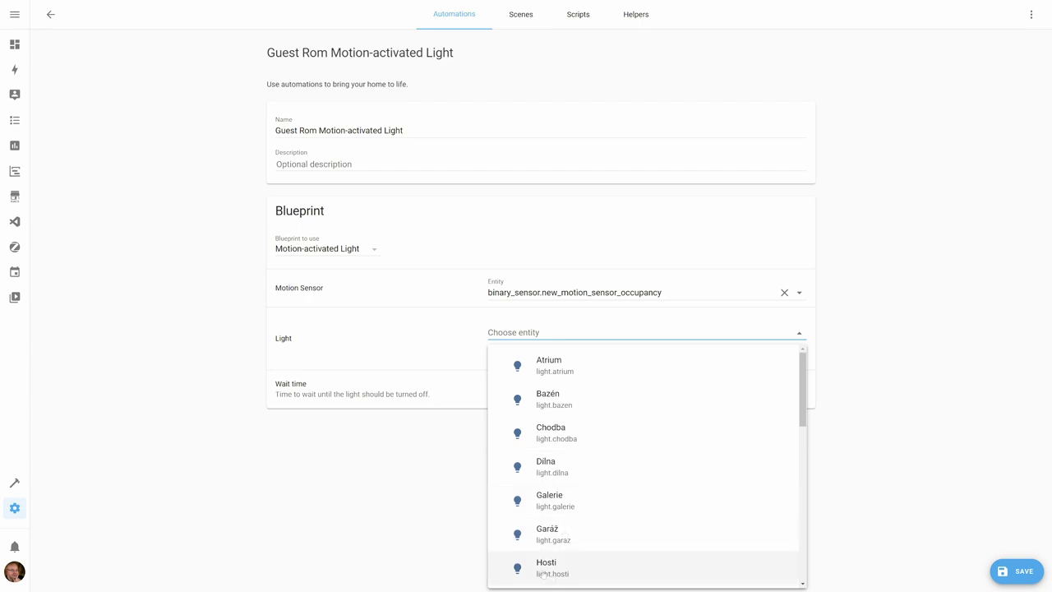
click(555, 568)
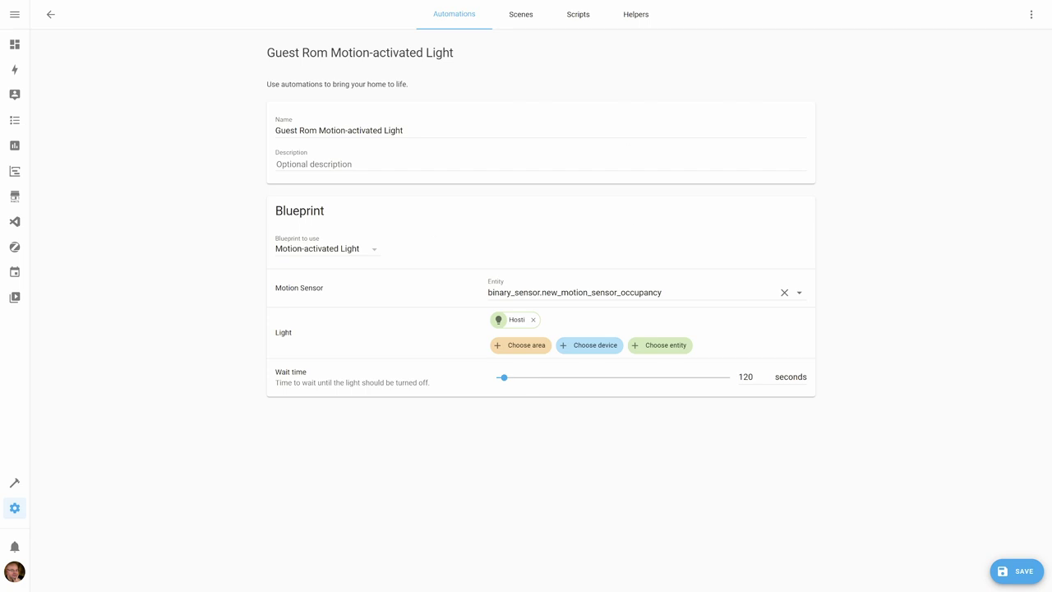
Step: Set the wait time to 0 seconds, save the automation, and return to the overview dashboard
drag(504, 378, 466, 398)
key(ctrl+s)
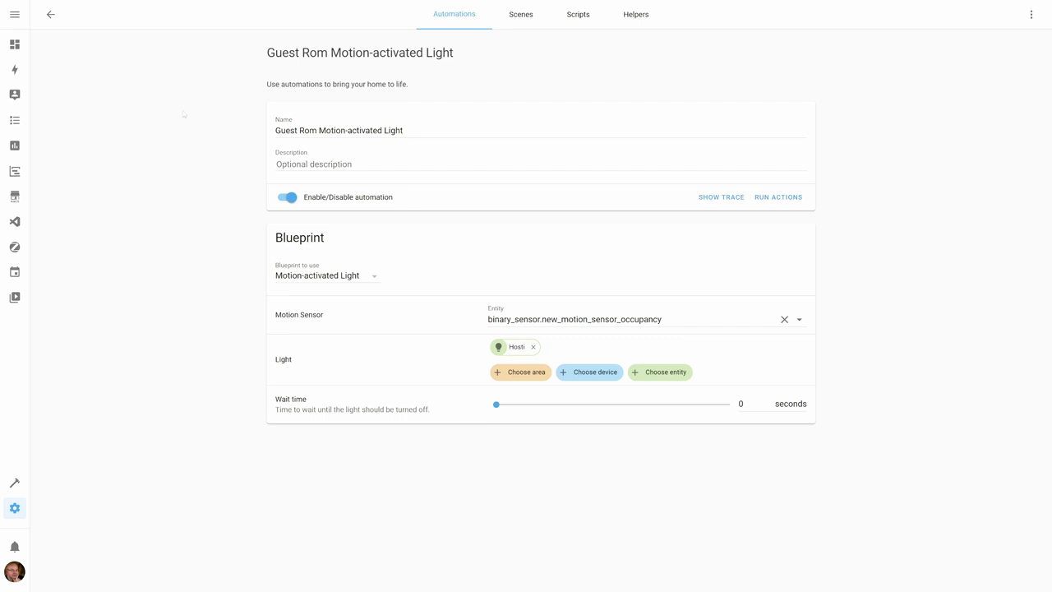
click(15, 44)
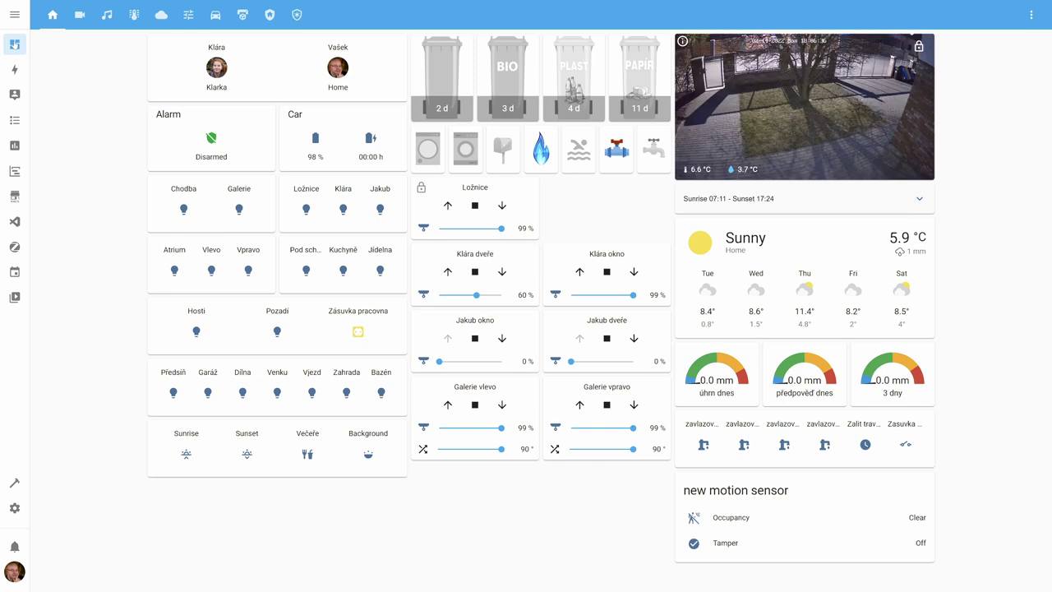
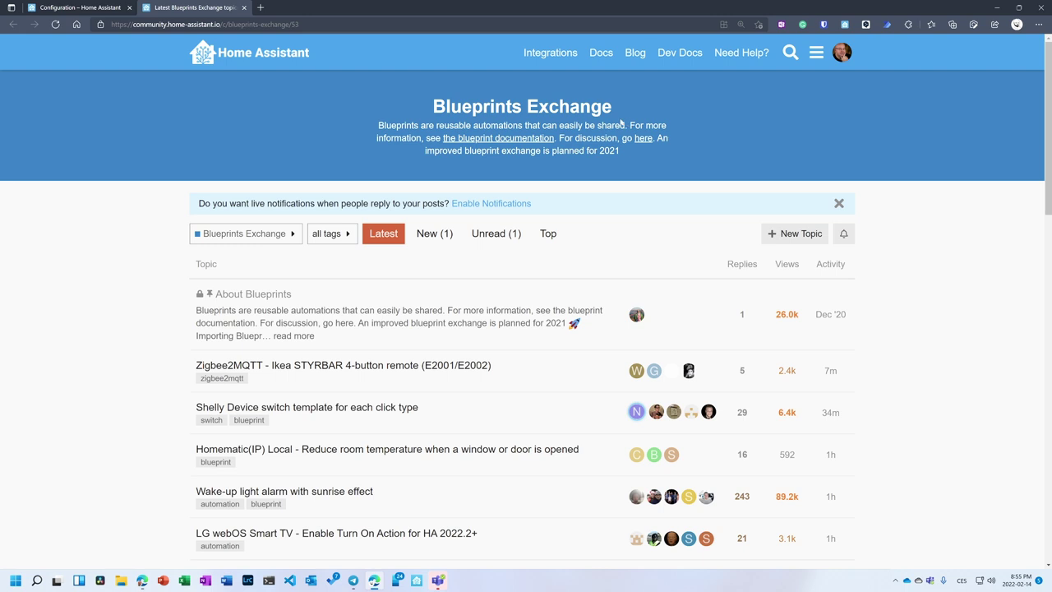
Step: Search the Blueprints Exchange for "motion lights sun" and open the topic "Turn light on and off based on detected motion with sun condition"
click(789, 54)
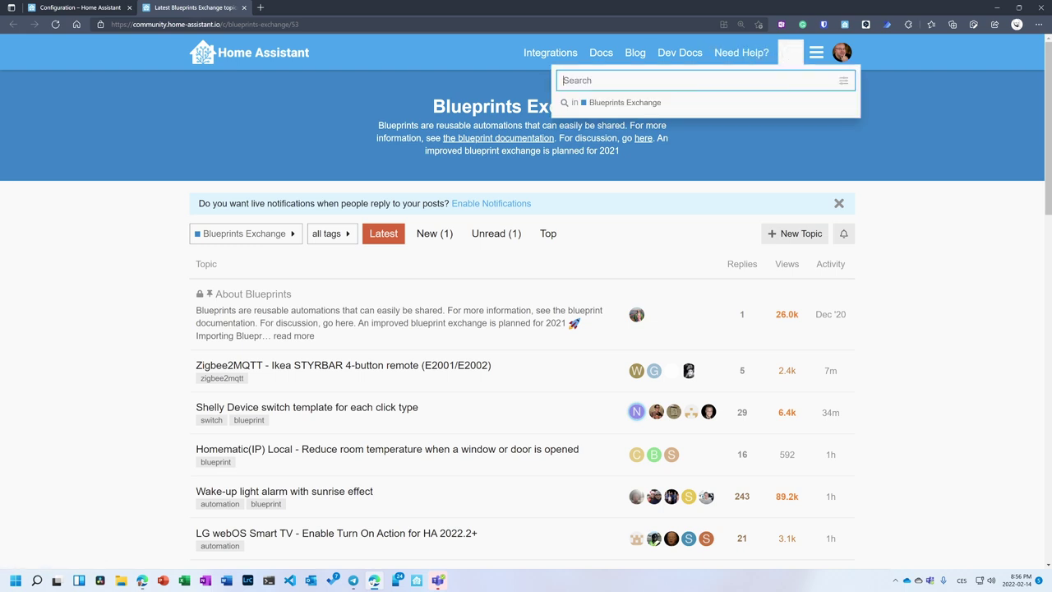
text(motion )
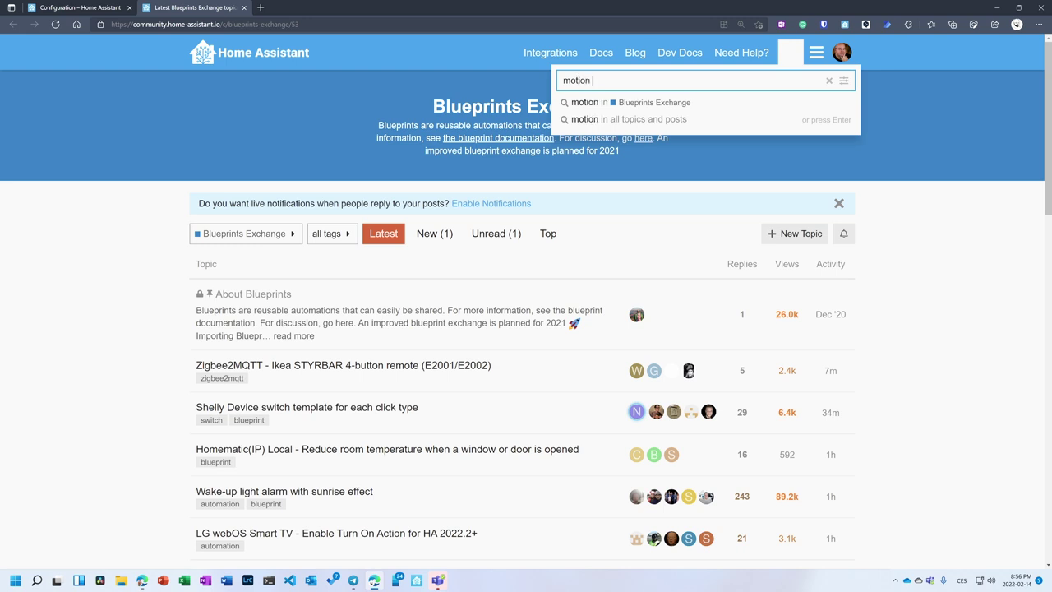
text(ligh)
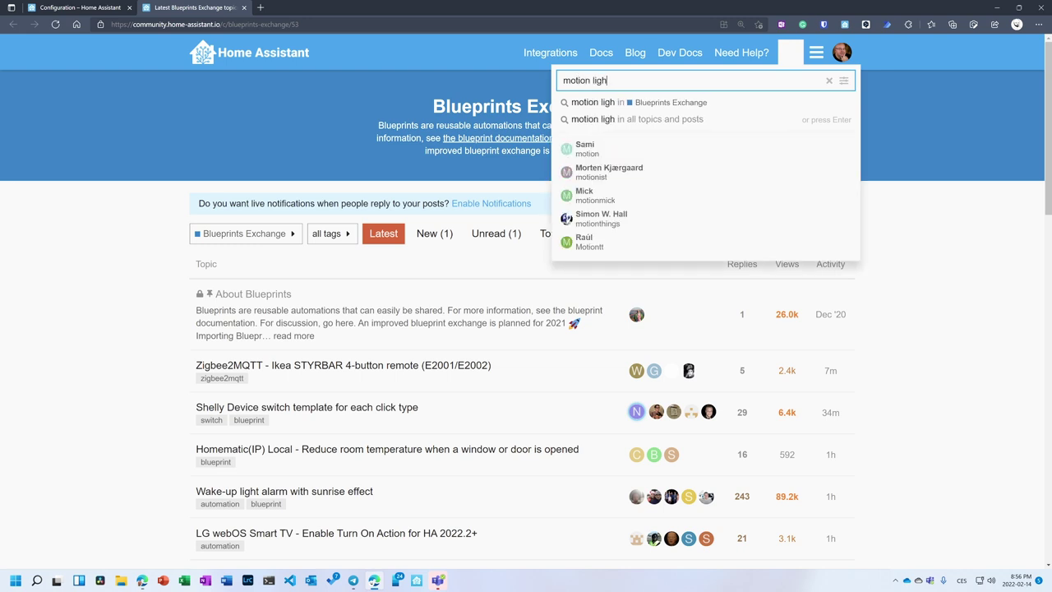
text(ts su)
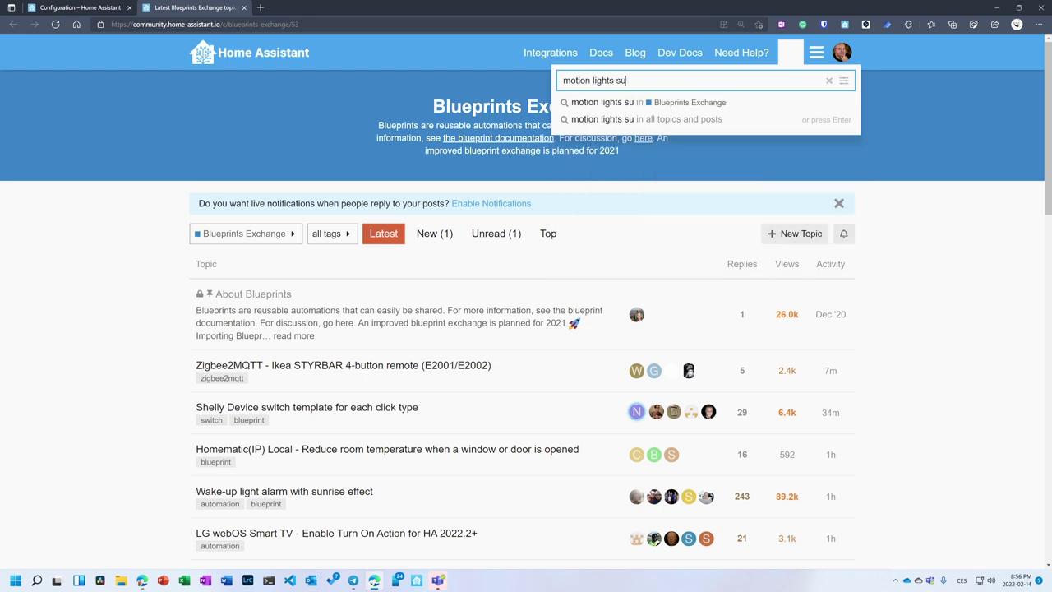
text(n)
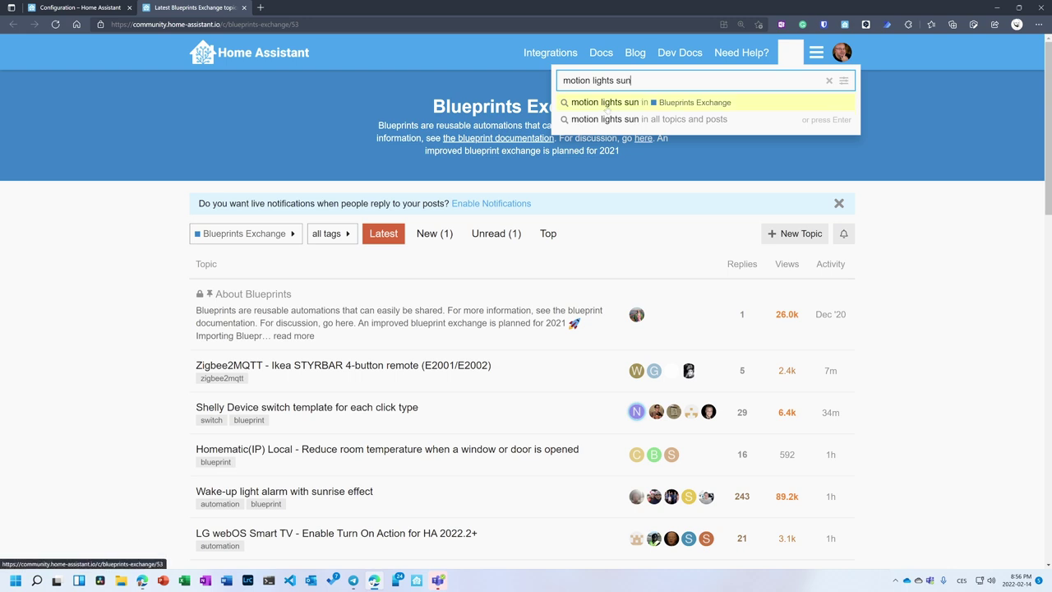
click(679, 104)
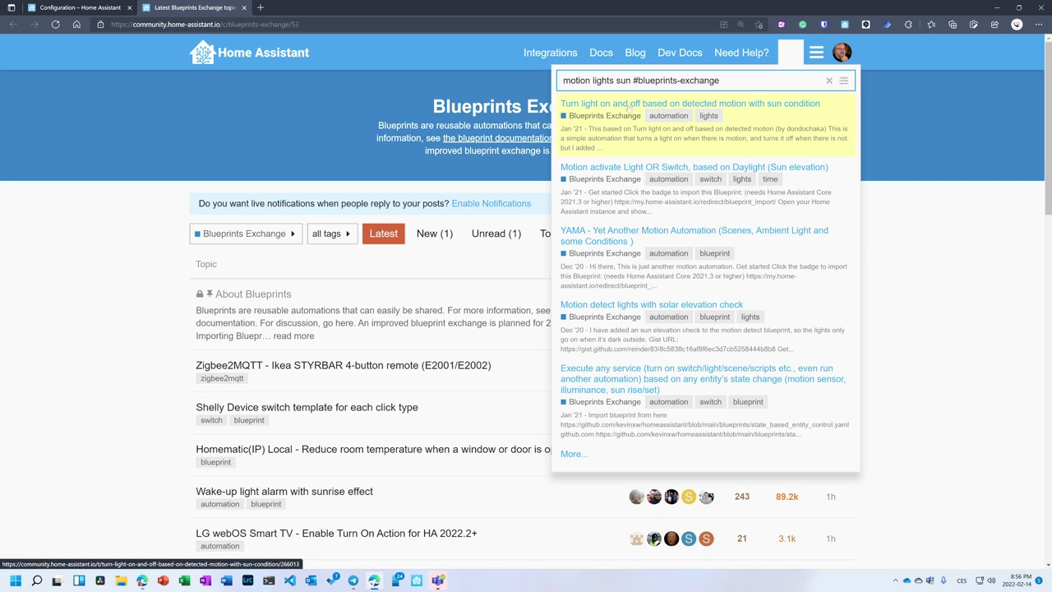
click(749, 107)
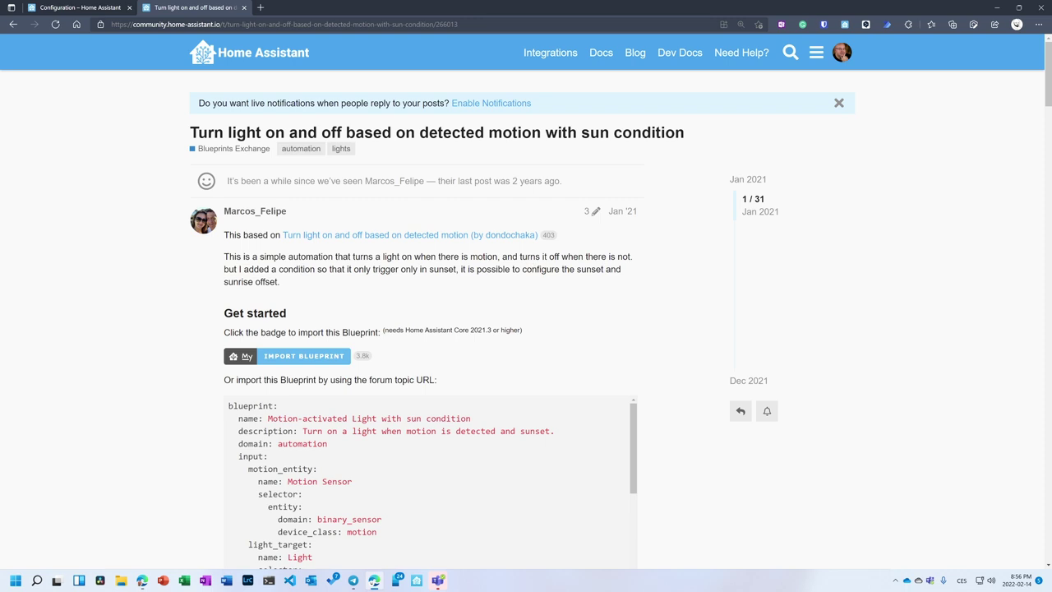
Step: Preview the topic's Motion-activated Light with sun condition blueprint, check its content, and import it into Home Assistant
click(317, 358)
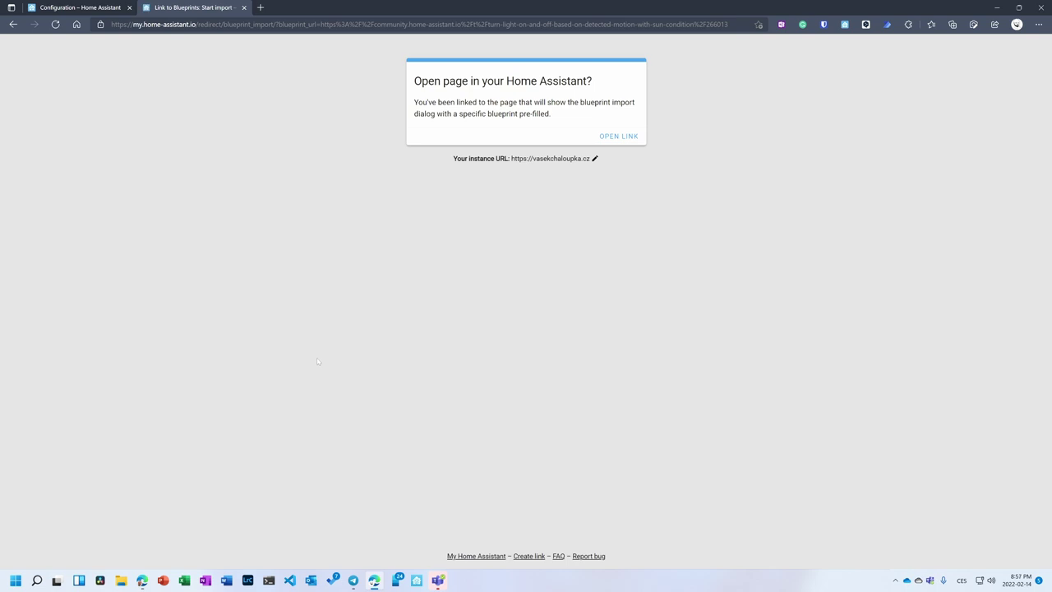
click(625, 136)
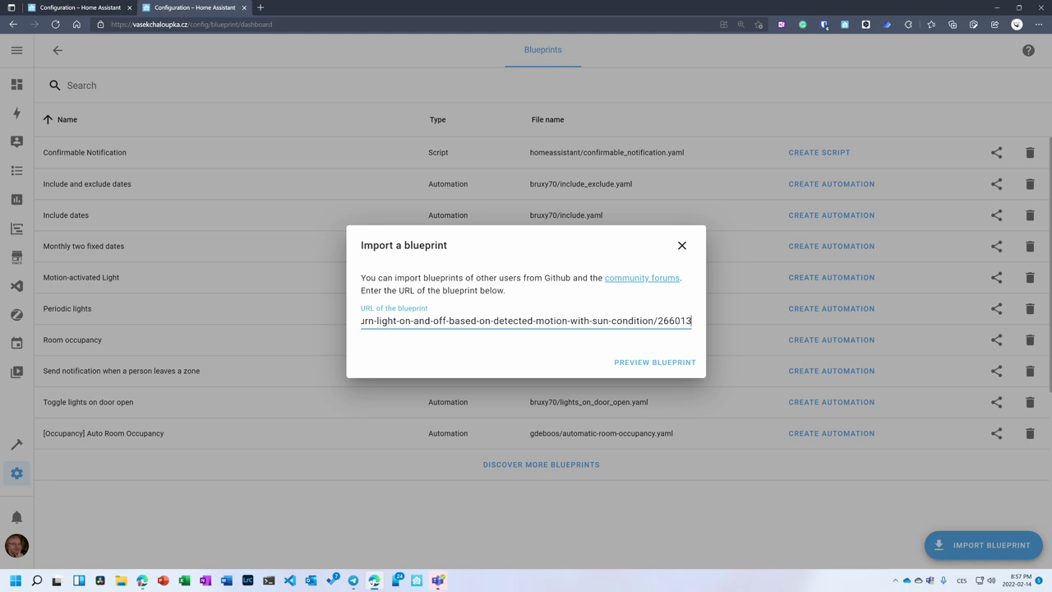
key(Home)
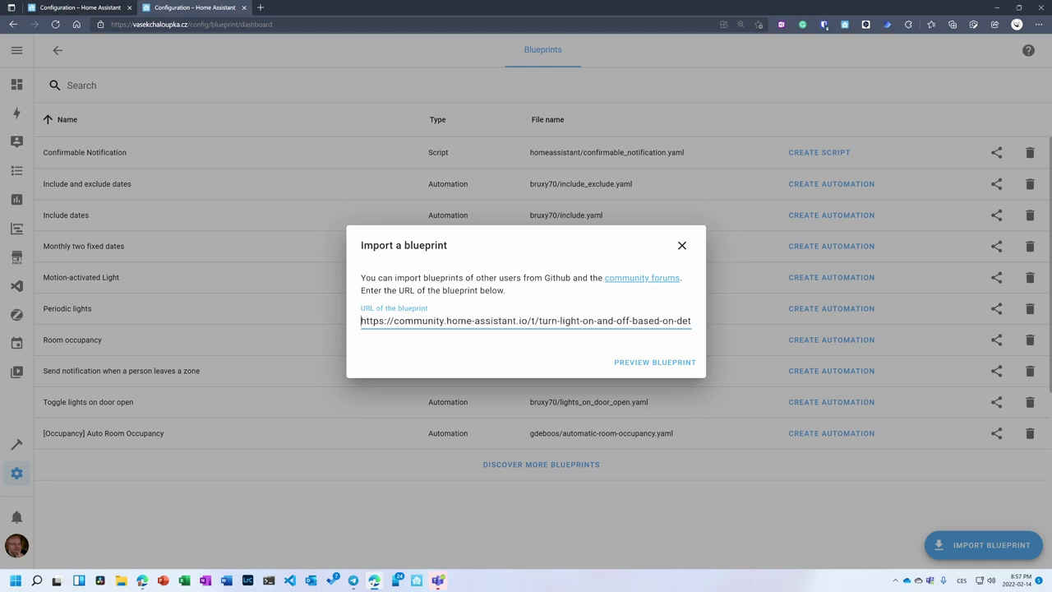
key(End)
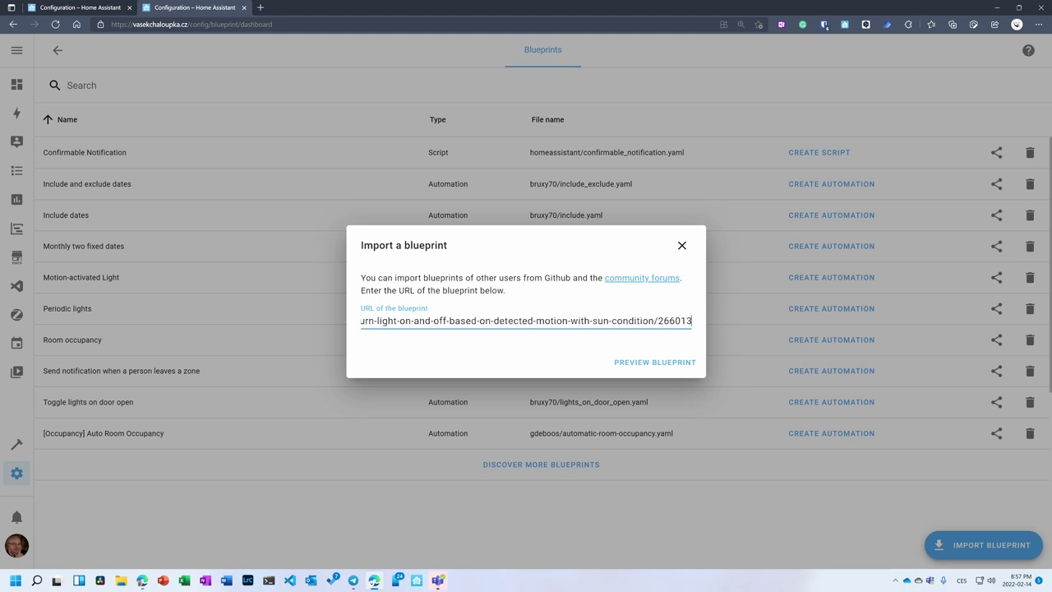
click(668, 362)
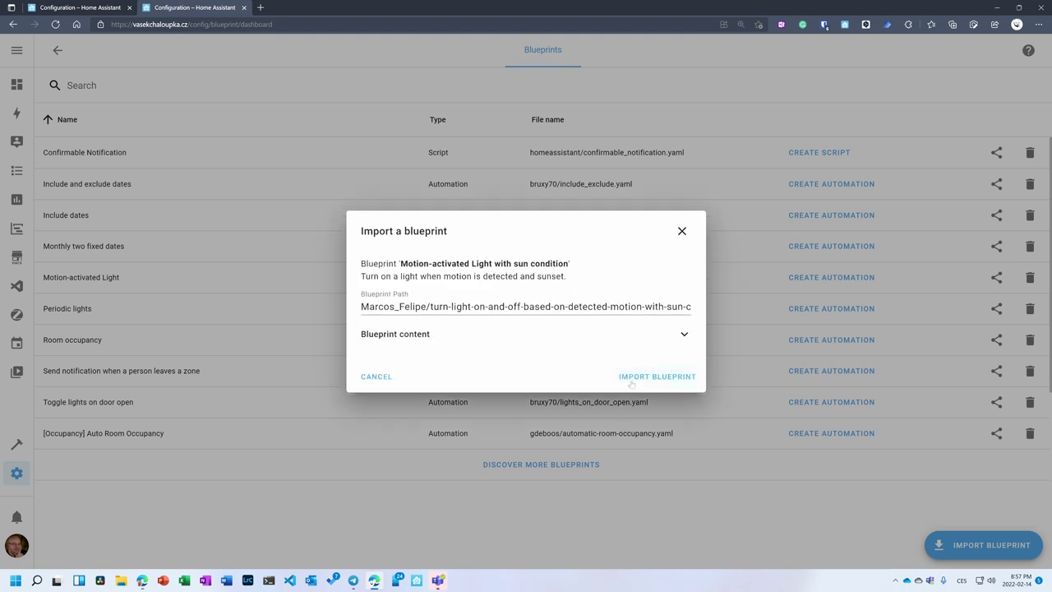
click(684, 335)
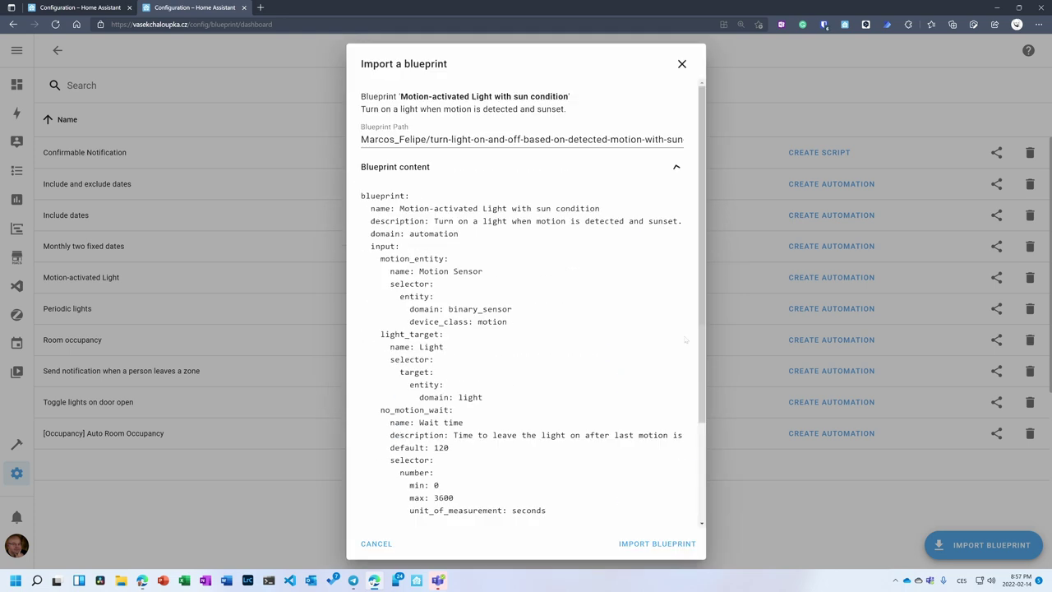
click(676, 166)
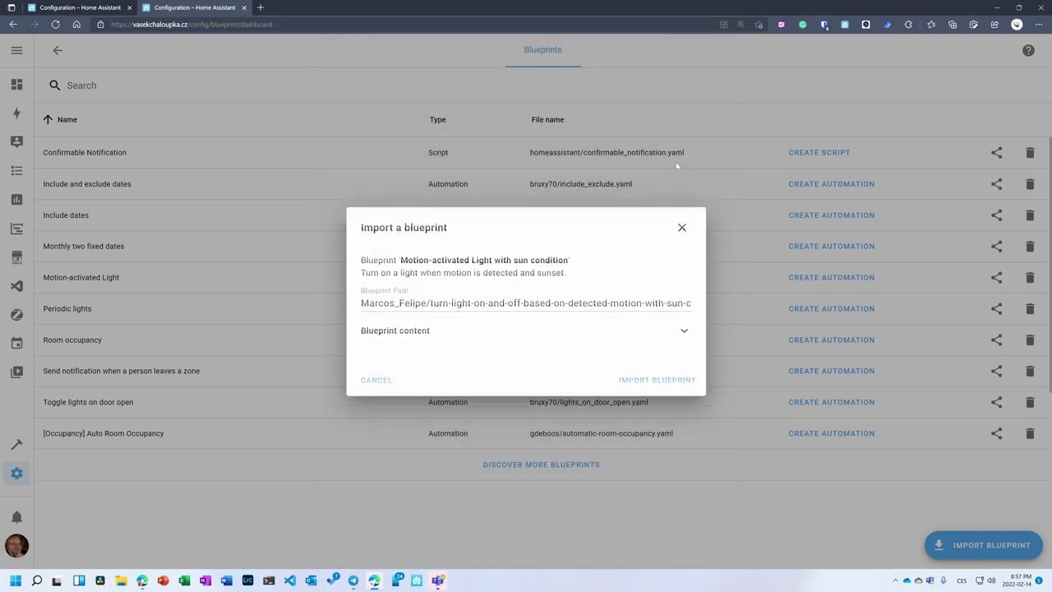
click(658, 378)
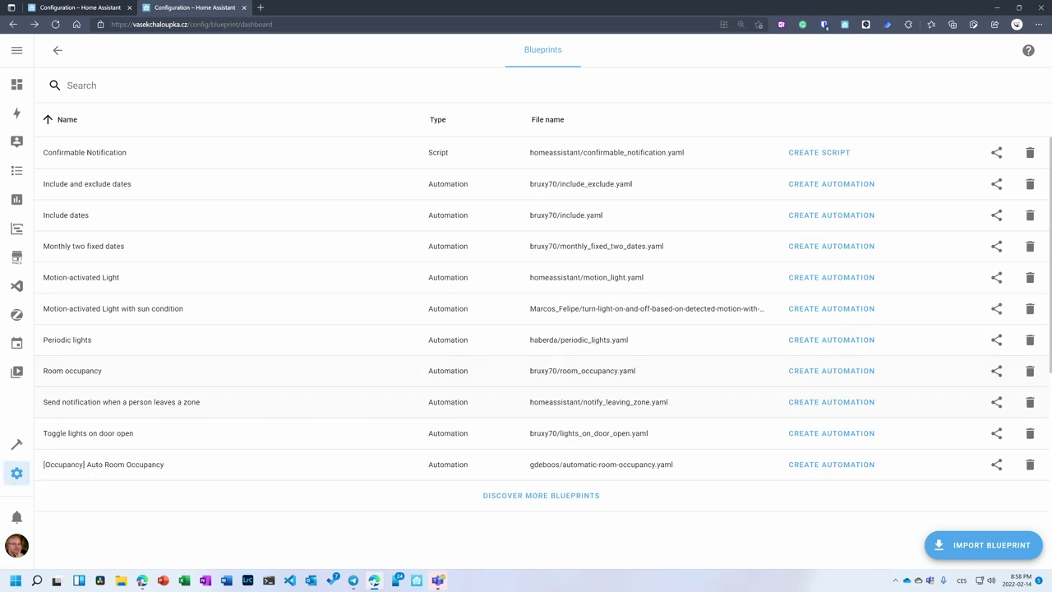
Step: Filter the automations by "gues" and delete the Guest Rom Motion-activated Light automation
click(11, 477)
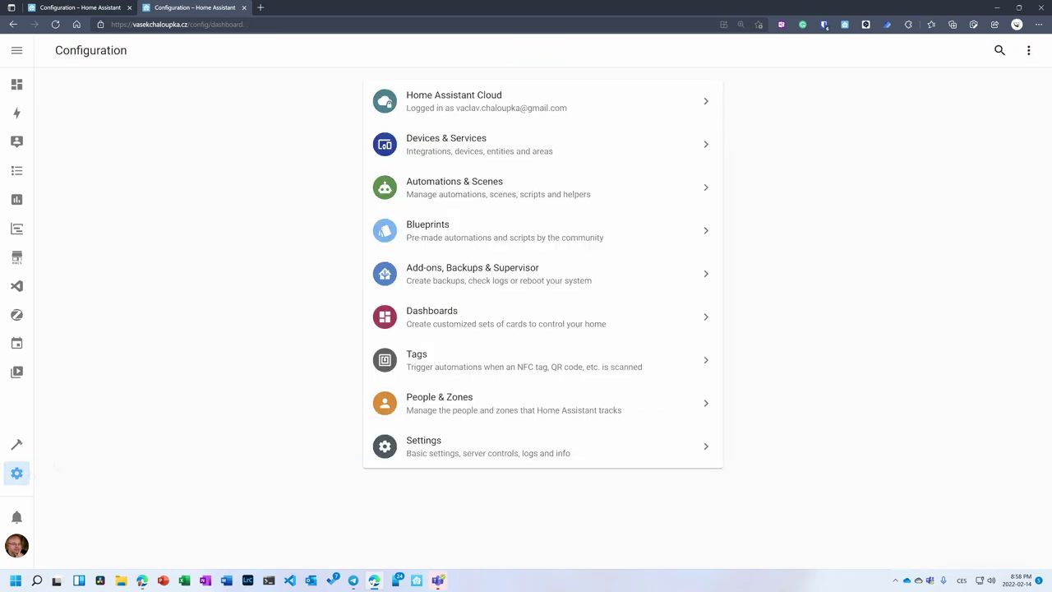
click(430, 189)
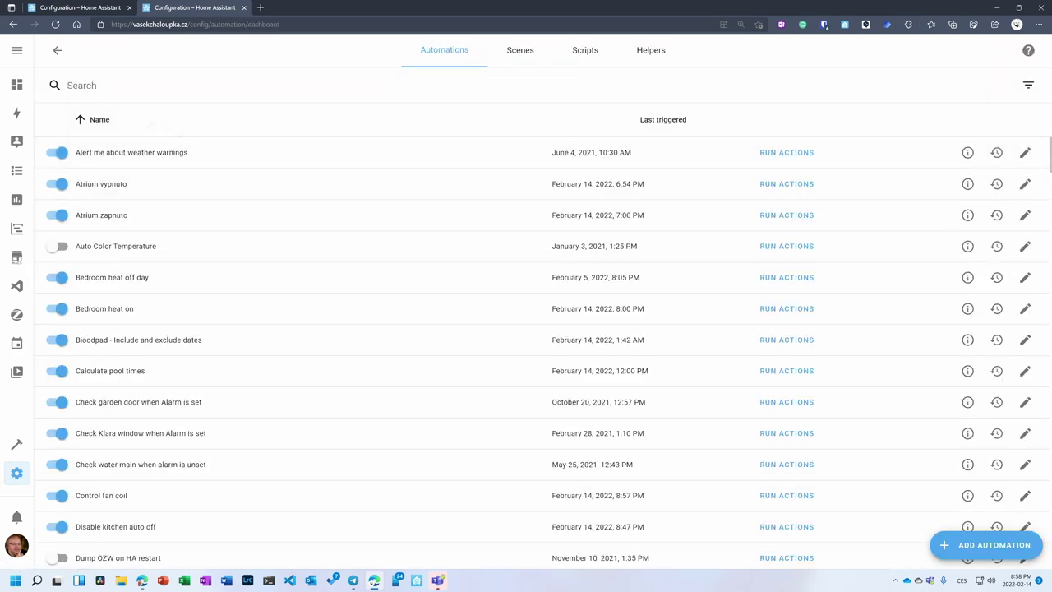
text(gues)
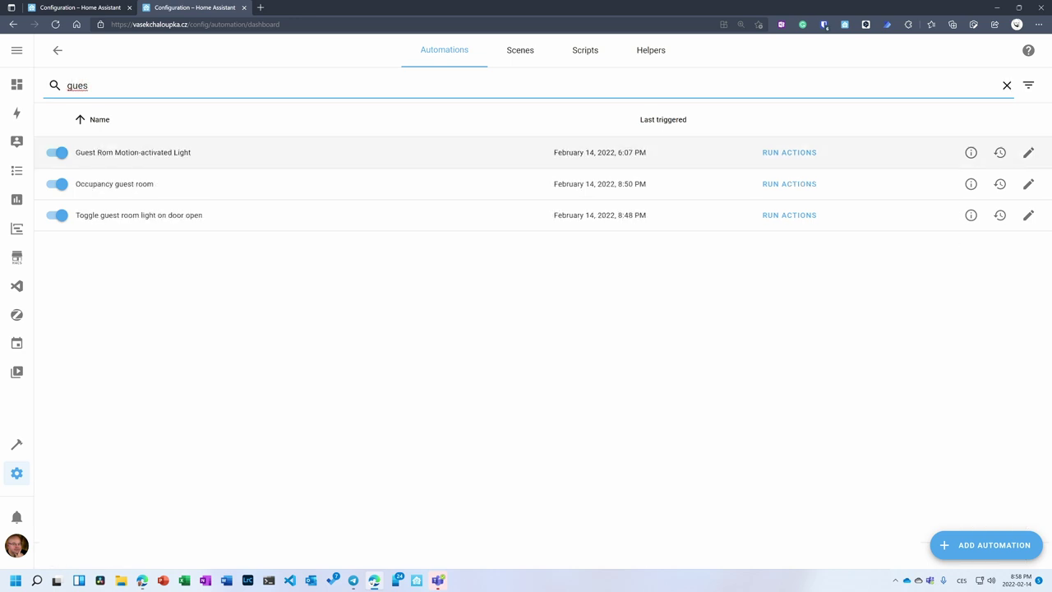
click(1028, 152)
click(1028, 51)
click(966, 170)
click(617, 345)
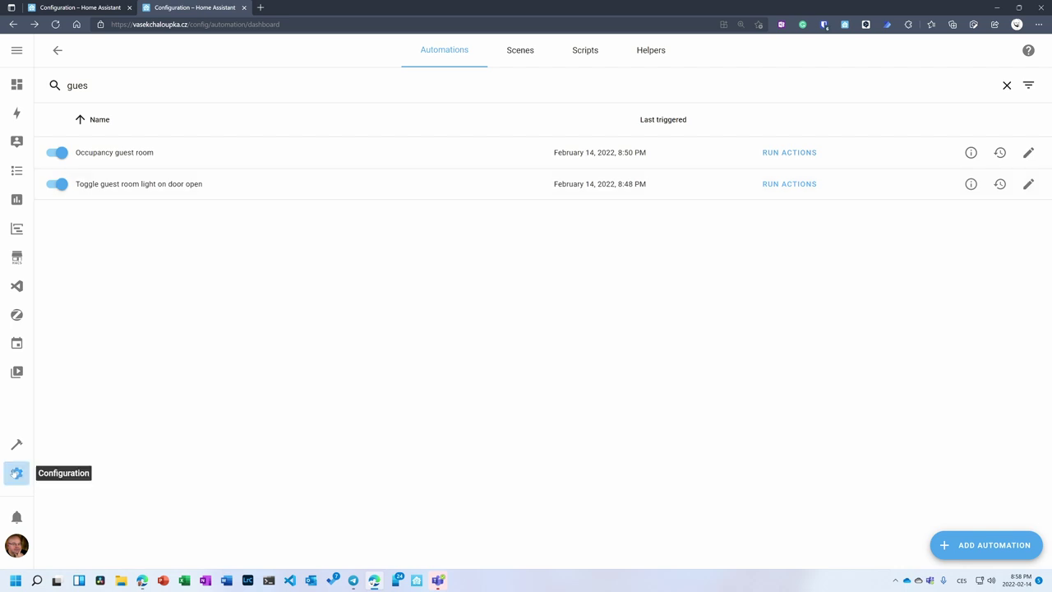
Step: Create an automation from the Motion-activated Light with sun condition blueprint and name it "Guest Room Motion-activated Light with sun condition"
click(16, 473)
click(454, 235)
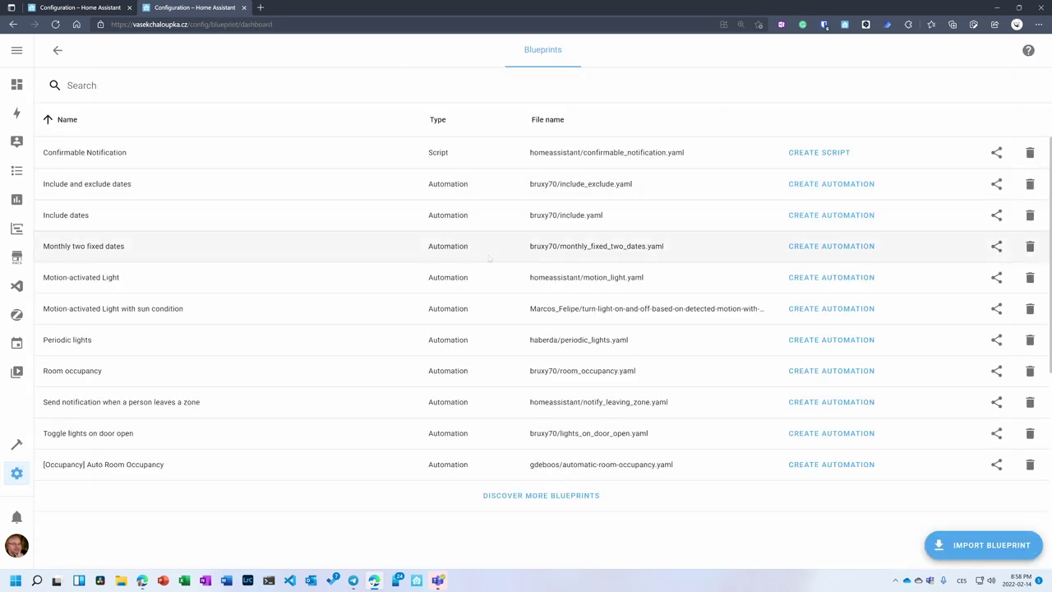
click(799, 310)
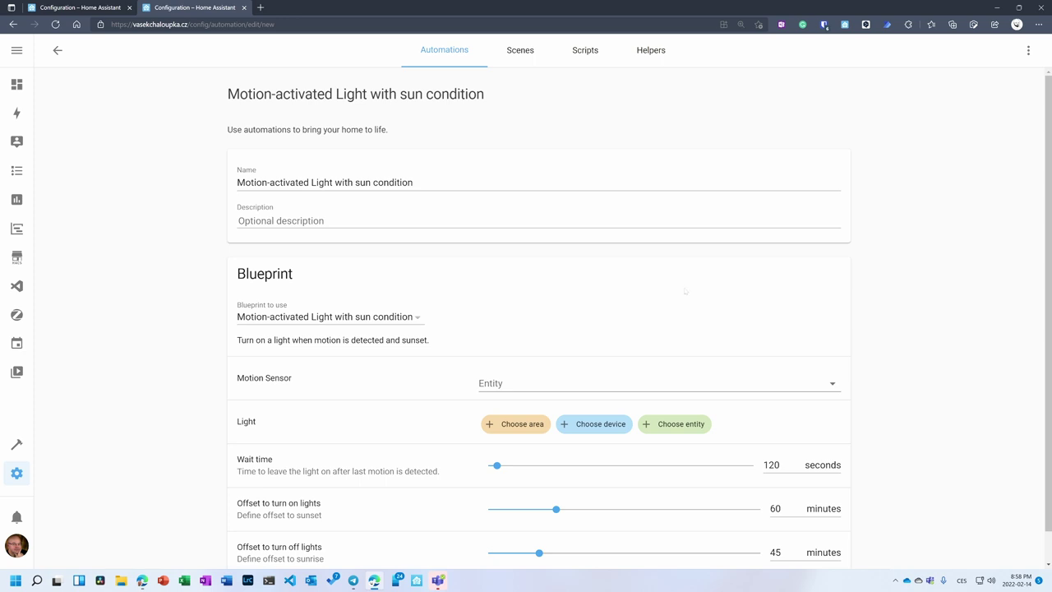
scroll(673, 290, down, 1)
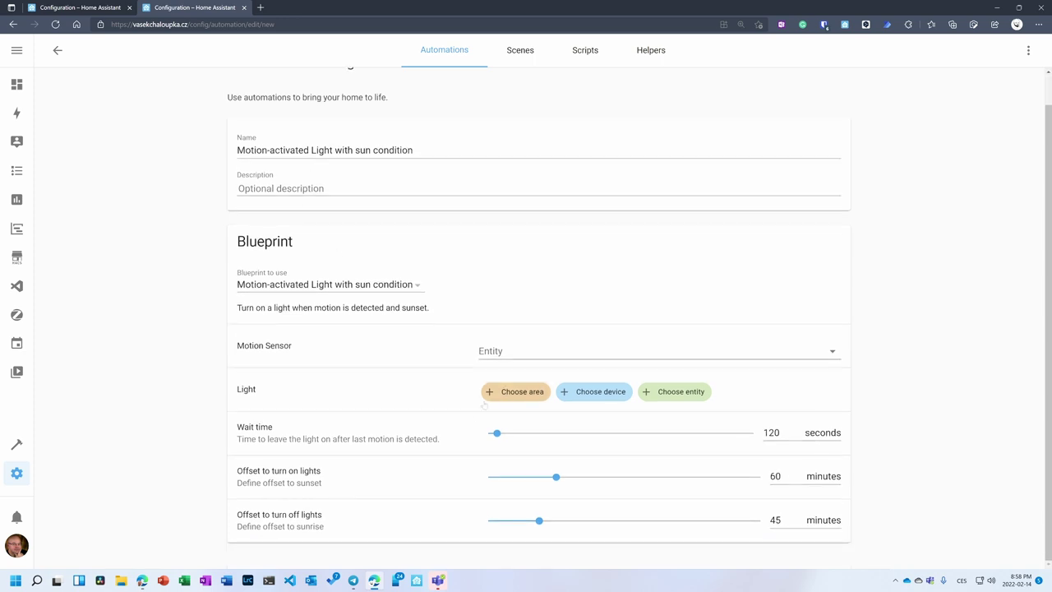
click(539, 150)
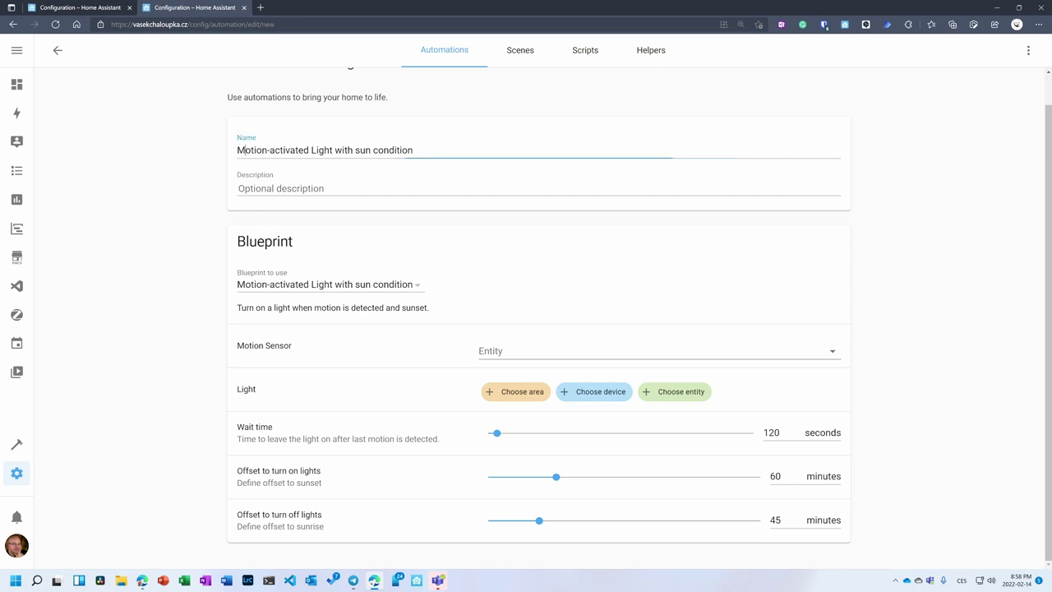
text(Guest Roo)
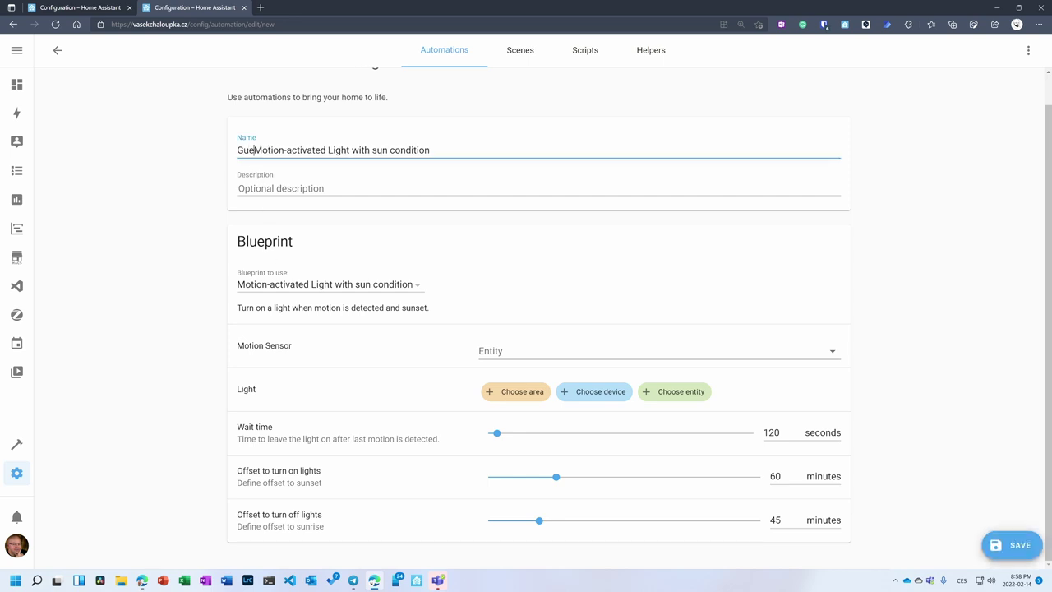
text(m)
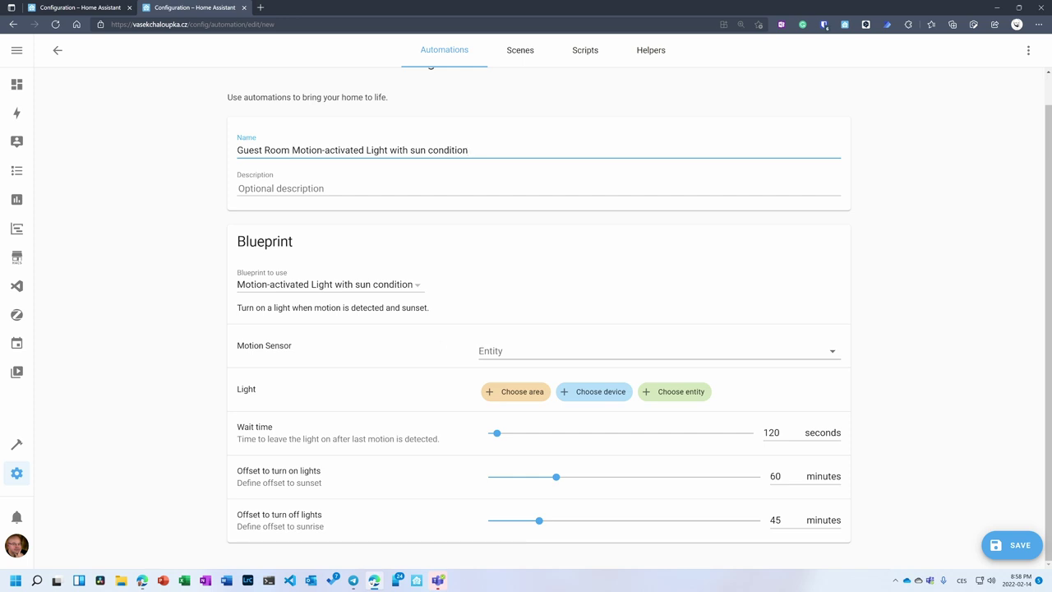
Step: Assign binary_sensor.new_motion_sensor_occupancy as the sun-condition automation's motion sensor and the Hosti entity as its light
click(575, 351)
text(nwe)
key(BackSpace)
key(BackSpace)
text(ew)
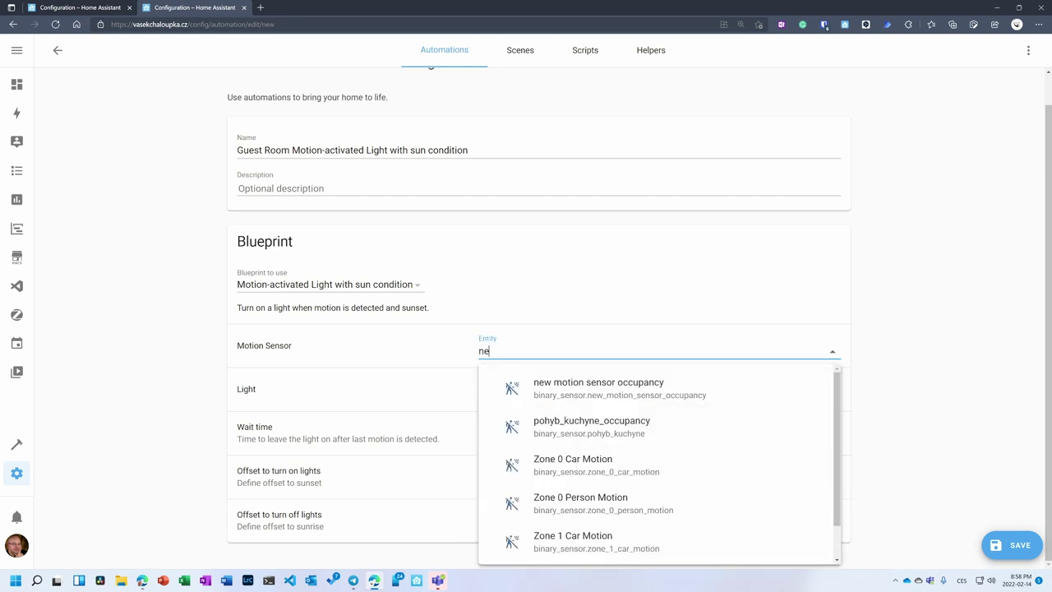
click(575, 383)
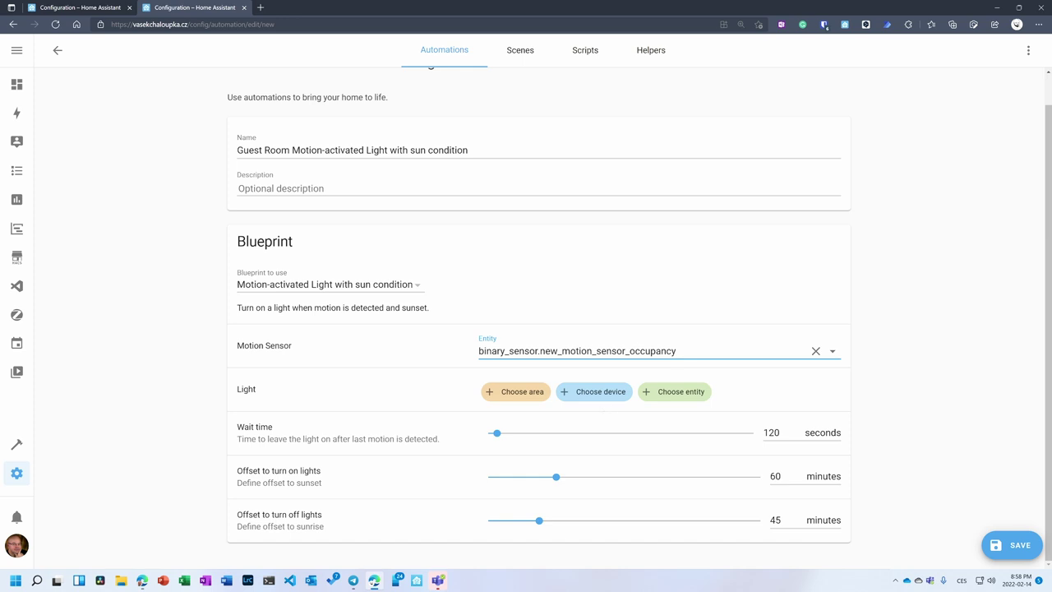
click(682, 393)
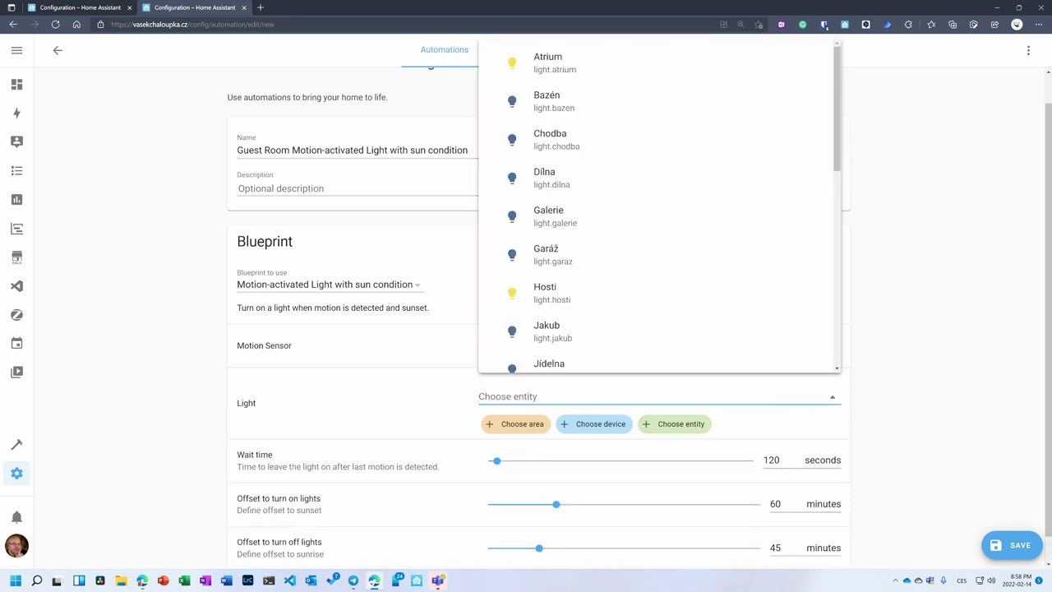
click(575, 301)
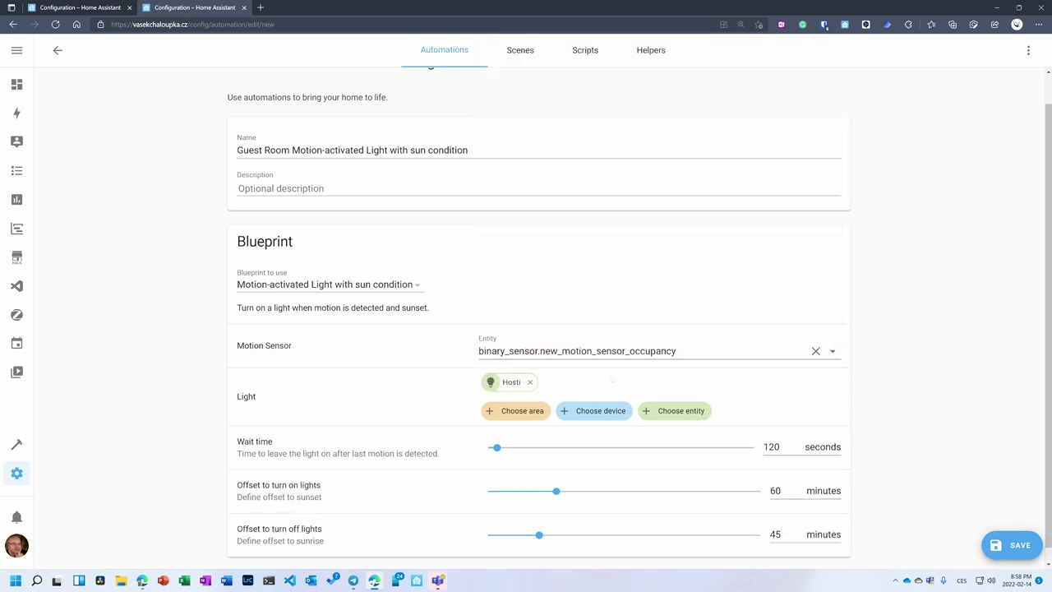
Step: Set the sun-condition automation's wait time to 0 seconds, save it, and go back to the overview dashboard
drag(496, 447, 488, 447)
scroll(544, 543, down, 1)
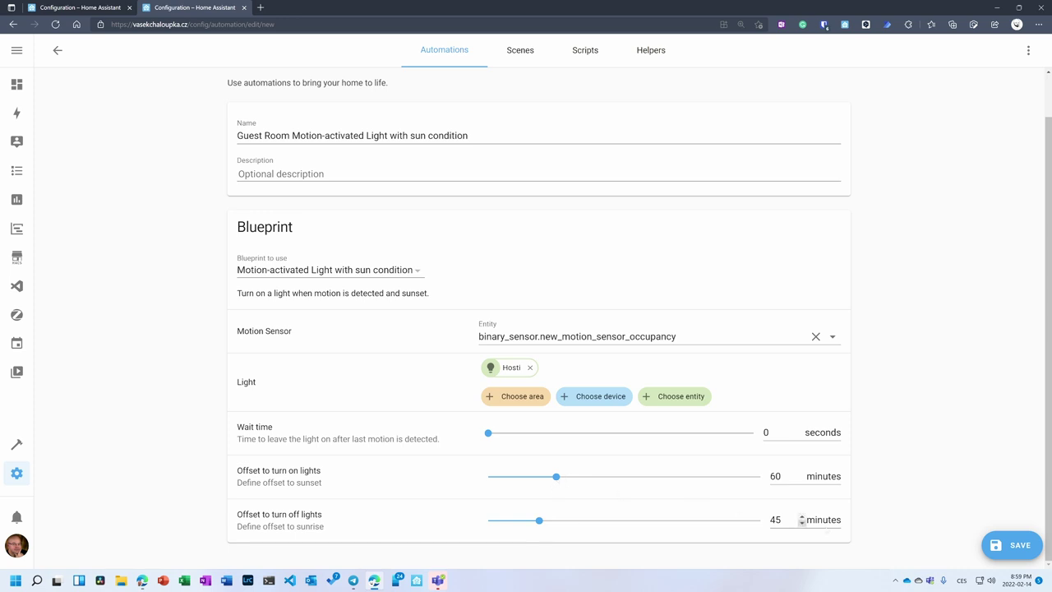
click(1017, 548)
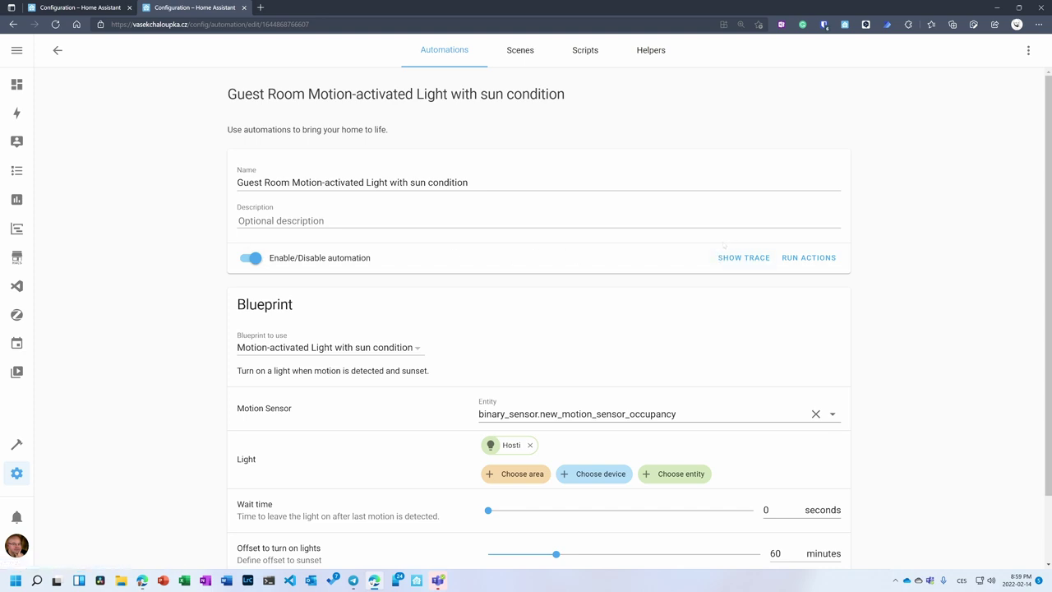
click(16, 86)
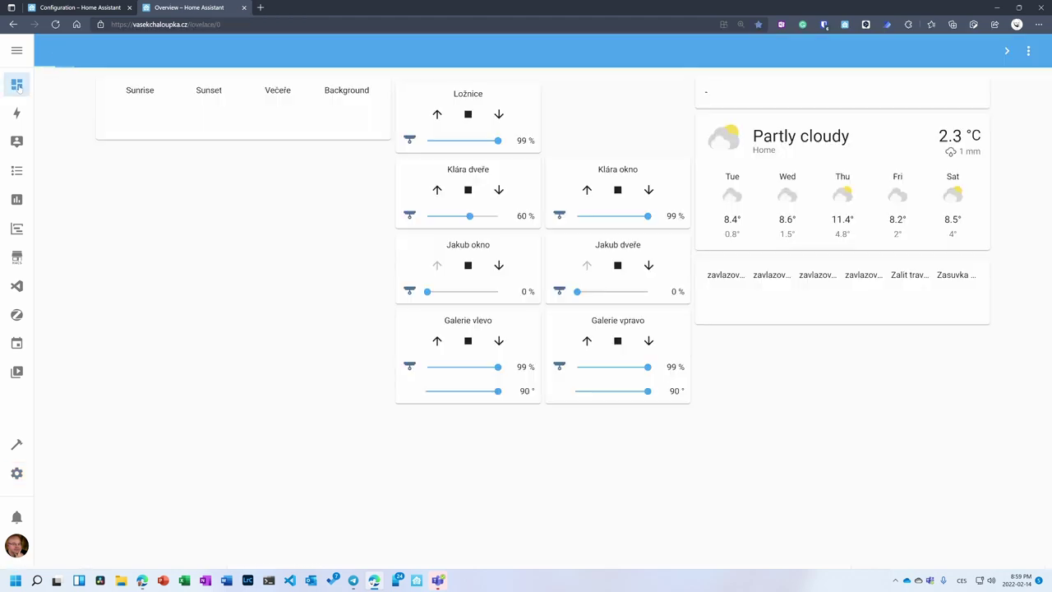